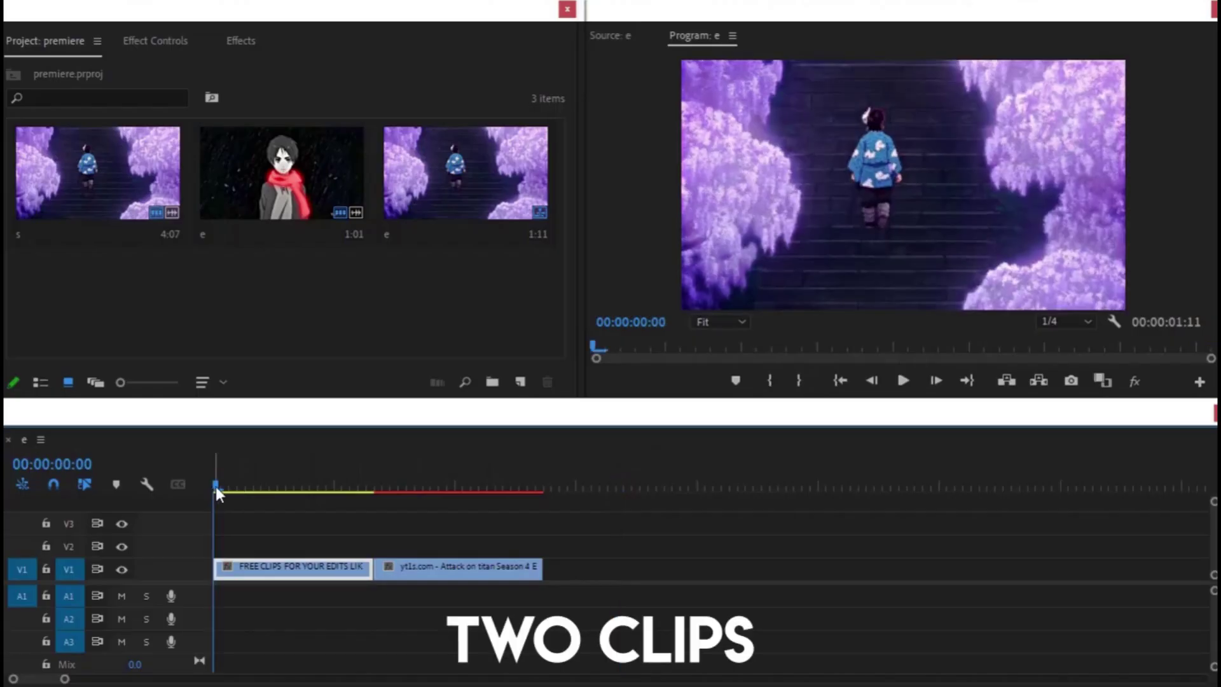
Scrub the timeline to preview the two anime clips
mouse_move(216, 487)
left_mouse_down()
mouse_move(398, 483)
mouse_move(217, 488)
left_mouse_up()
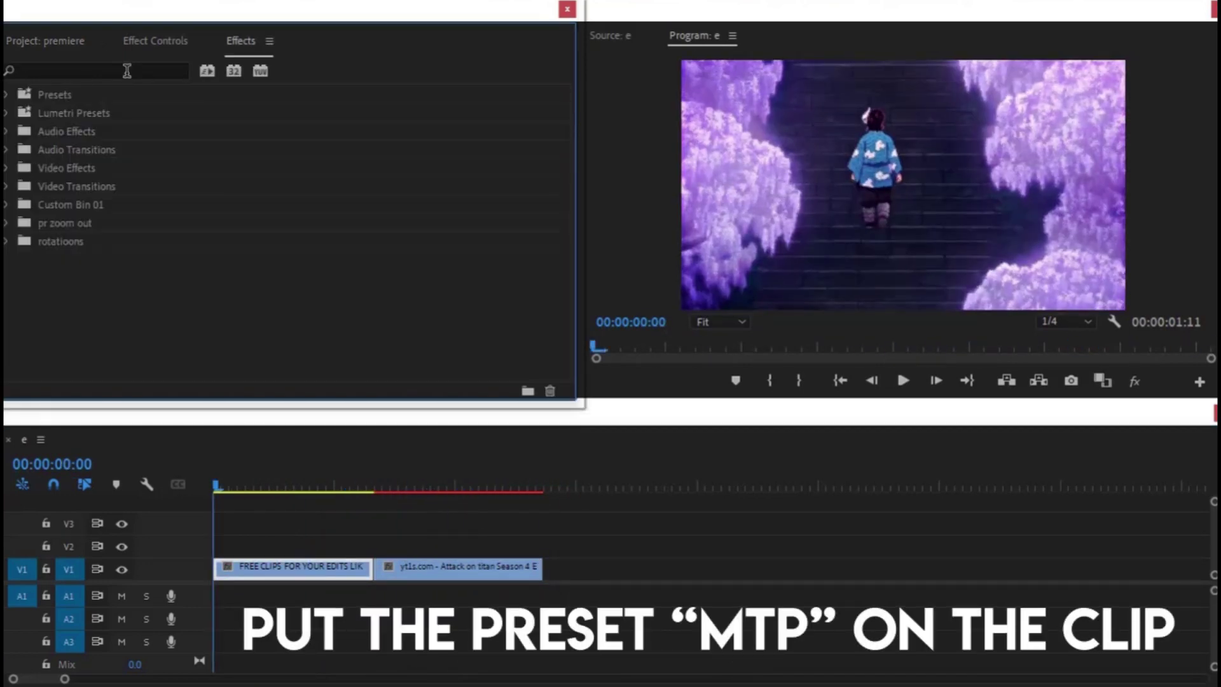
Search the effects for 'mtp', drop the mtp preset on the first V1 clip, and view its Effect Controls
left_click(128, 71)
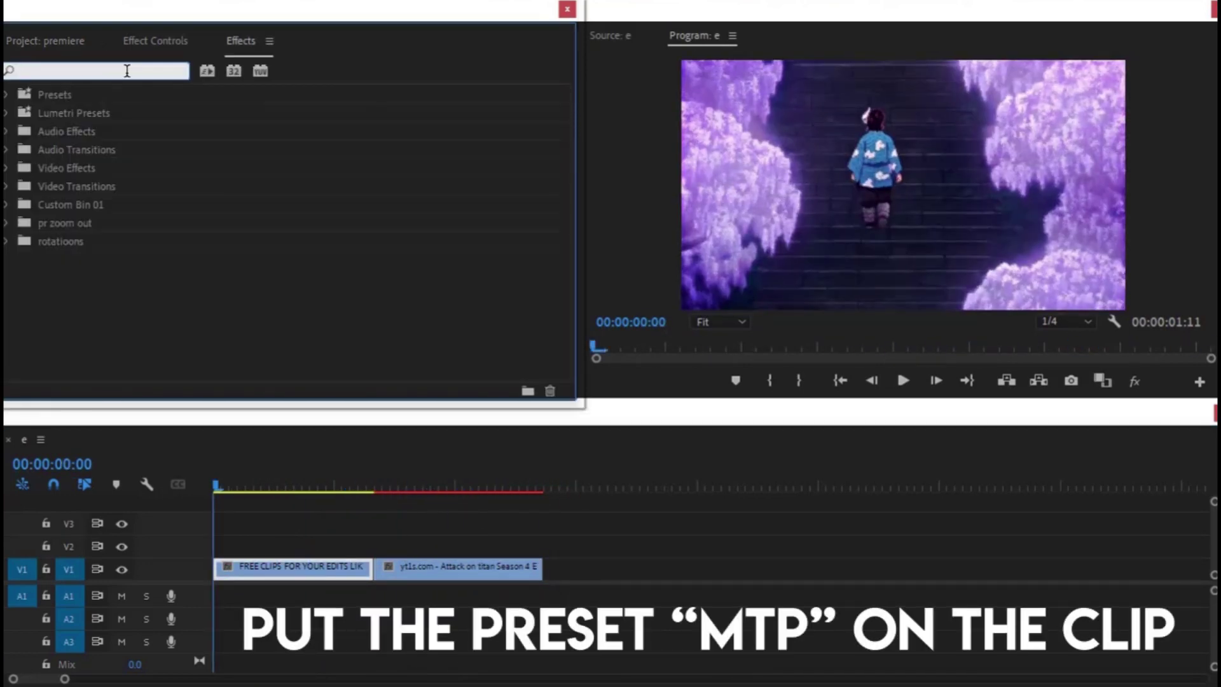
type("mtp")
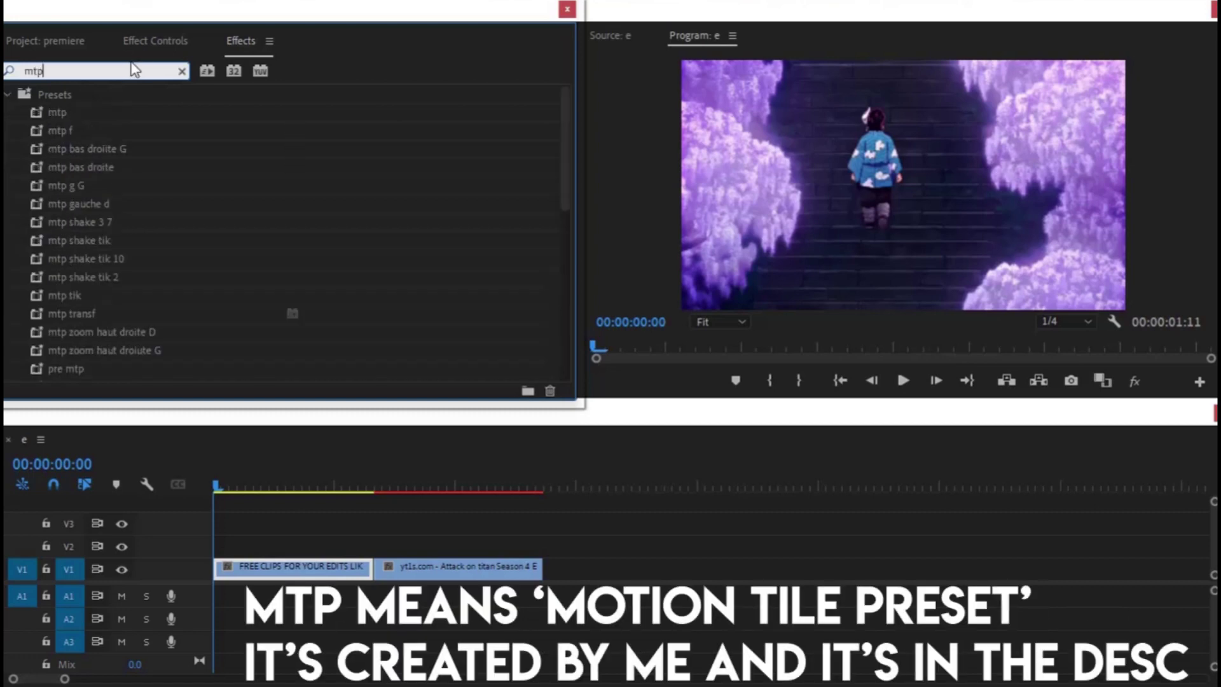
left_click(82, 112)
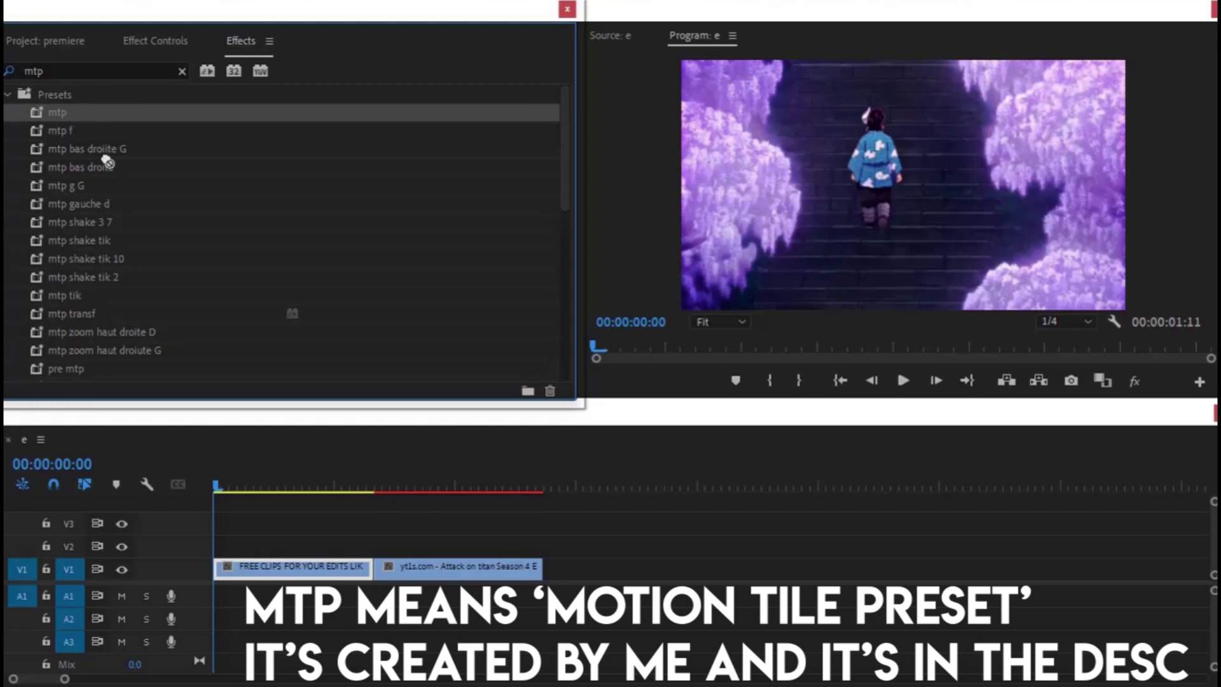
mouse_move(321, 533)
left_mouse_down()
mouse_move(296, 568)
mouse_move(307, 566)
left_mouse_up()
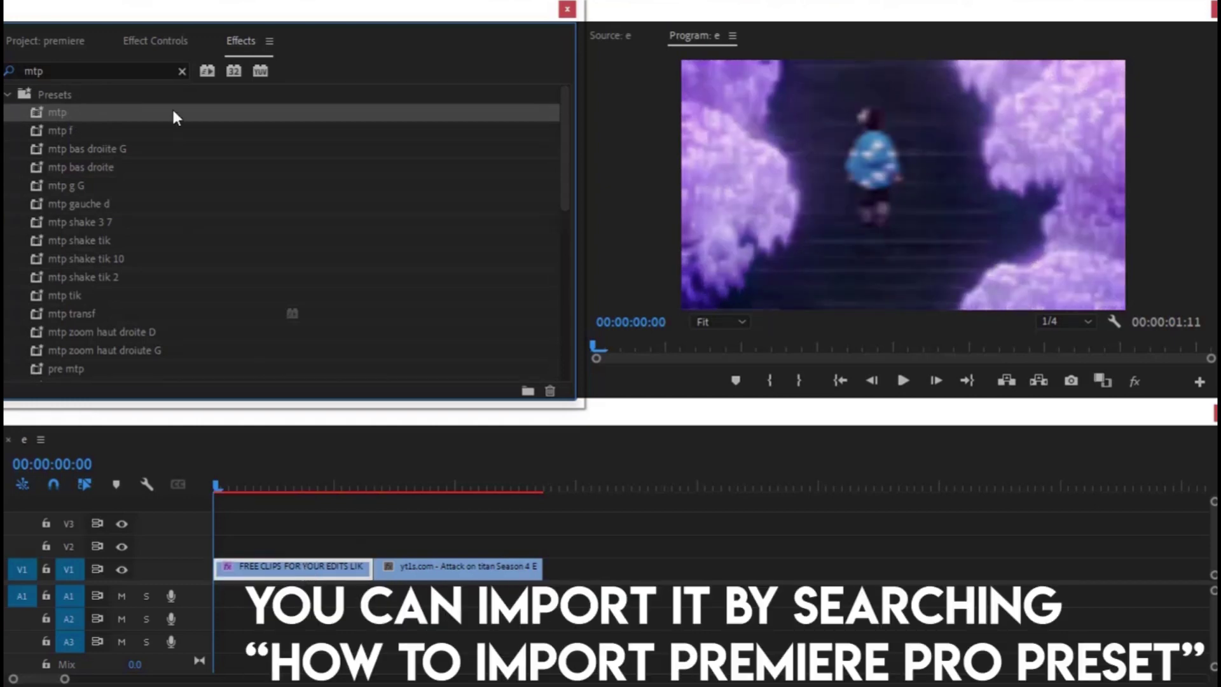
left_click(173, 50)
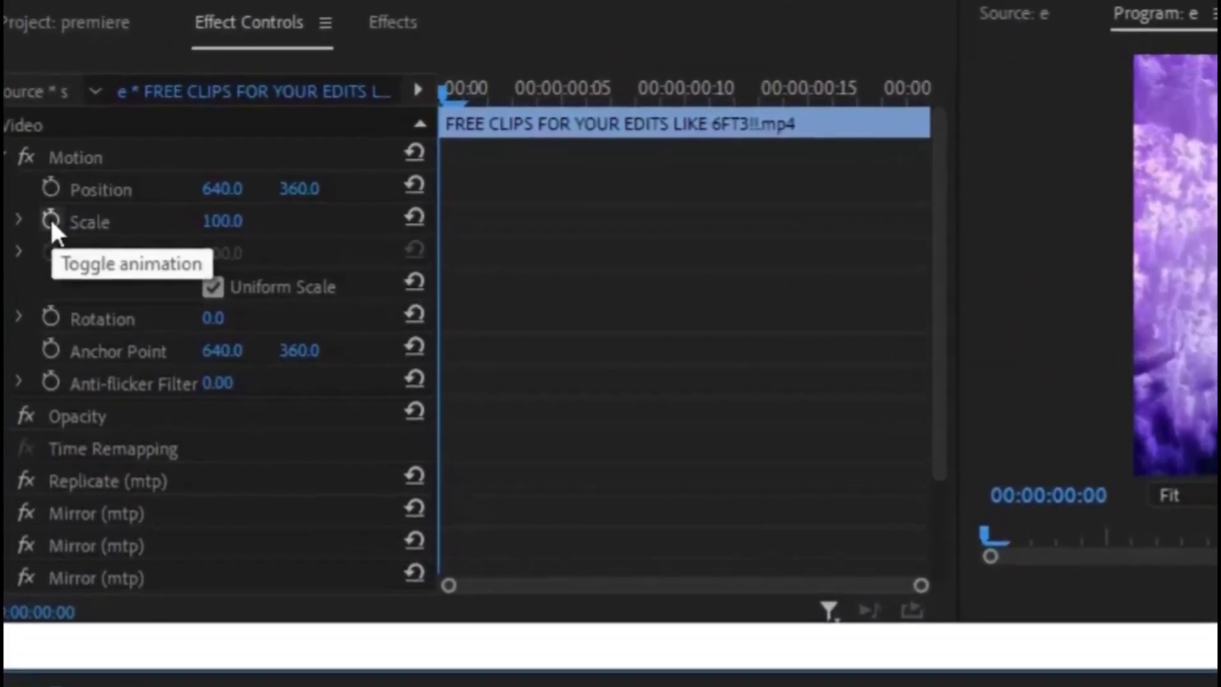
Keyframe the first clip's Scale from 195 at the start to 100 at the clip's end
left_click(56, 243)
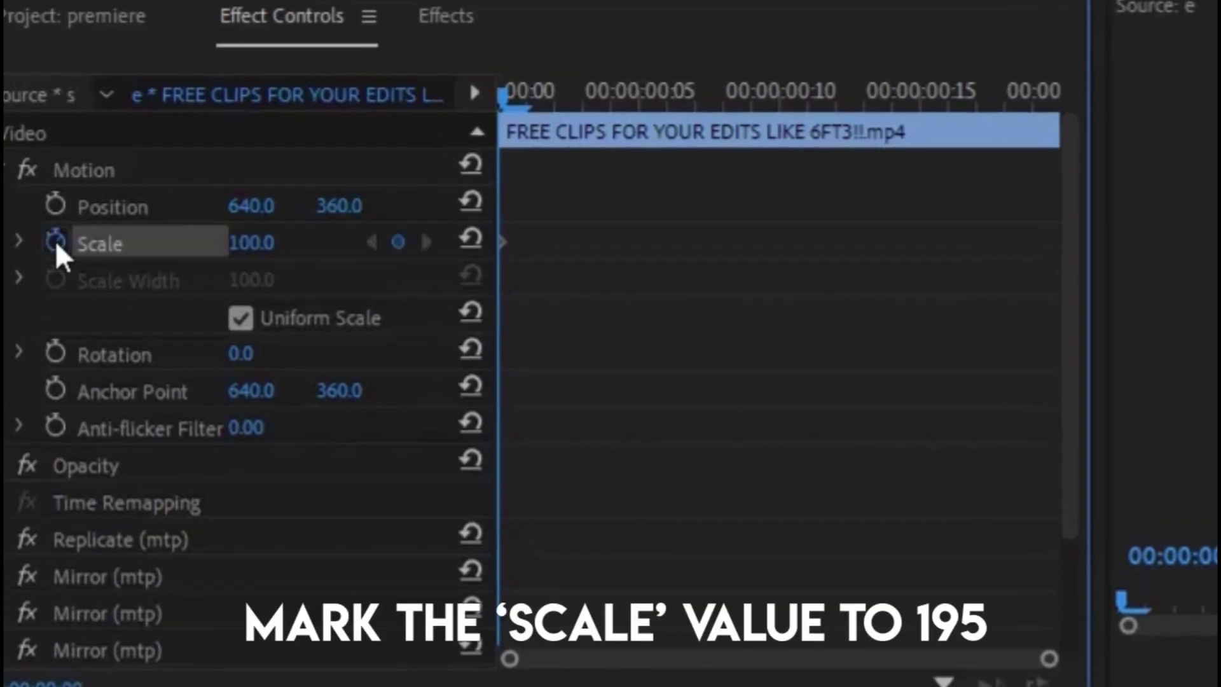
left_click(263, 245)
type("1")
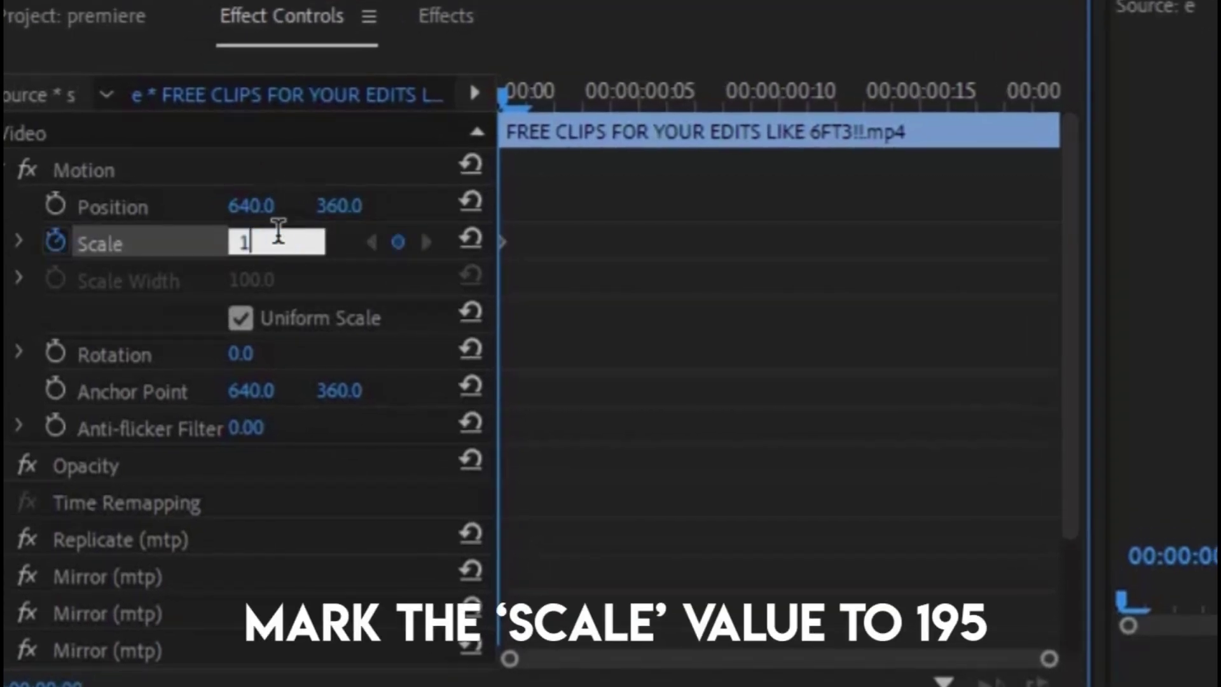
type("95")
key("Return")
left_click(975, 98)
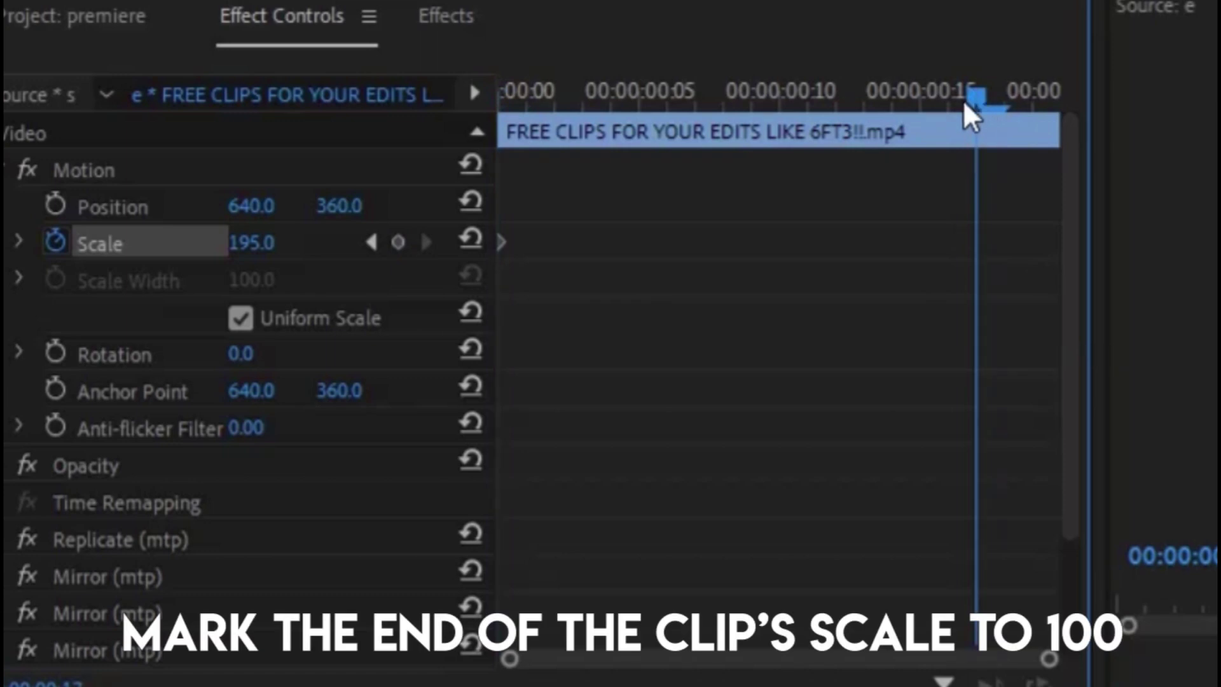
left_click(244, 245)
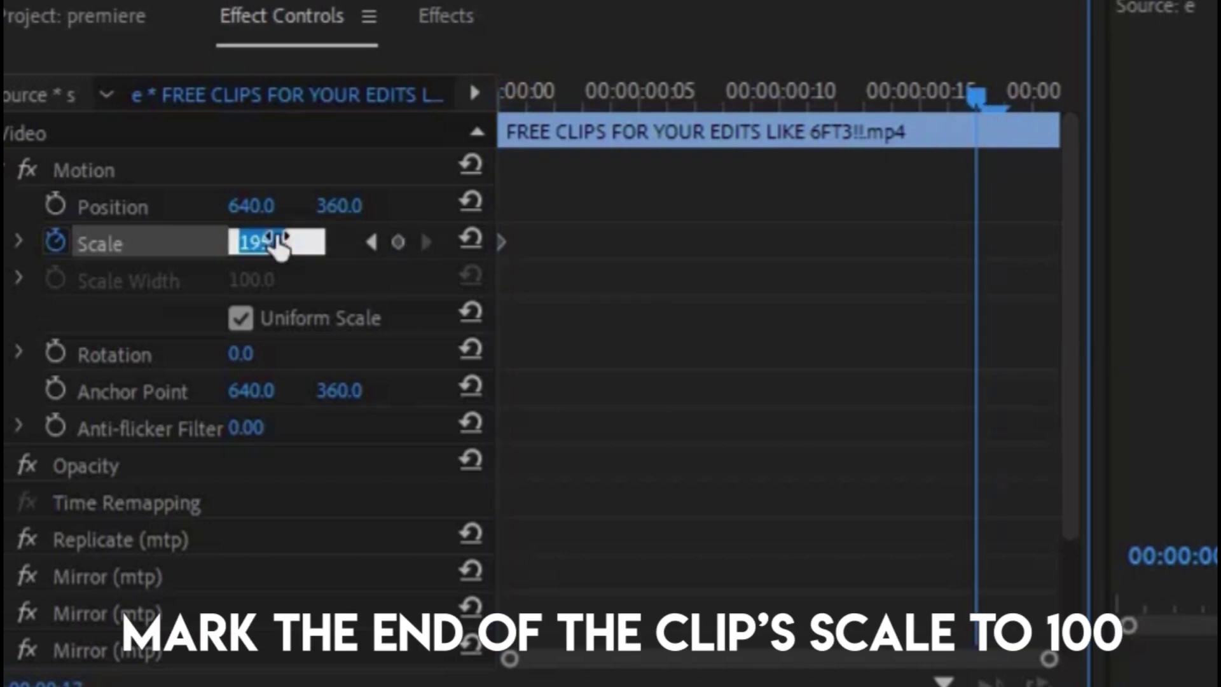
type("100")
key("Return")
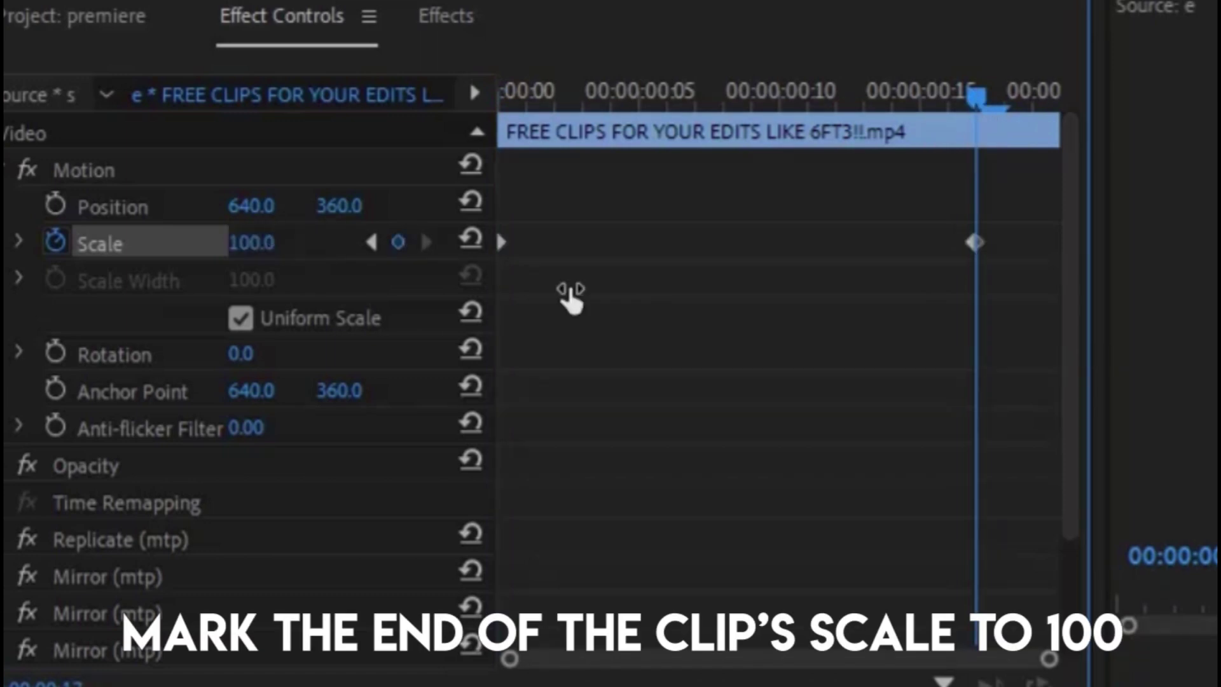
left_click_drag(991, 242, 1061, 250)
Keyframe the first clip's Rotation from -15° at the start to 5° around frame 10
left_click(506, 107)
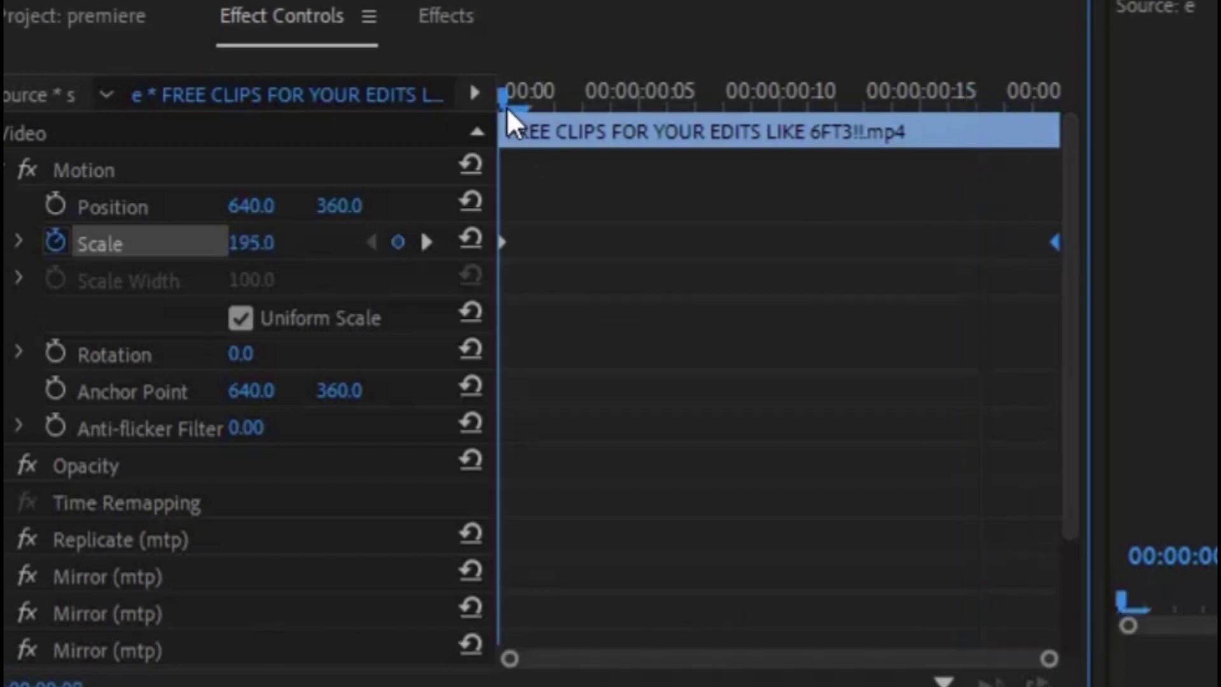
left_click(56, 353)
left_click(241, 354)
type("-15")
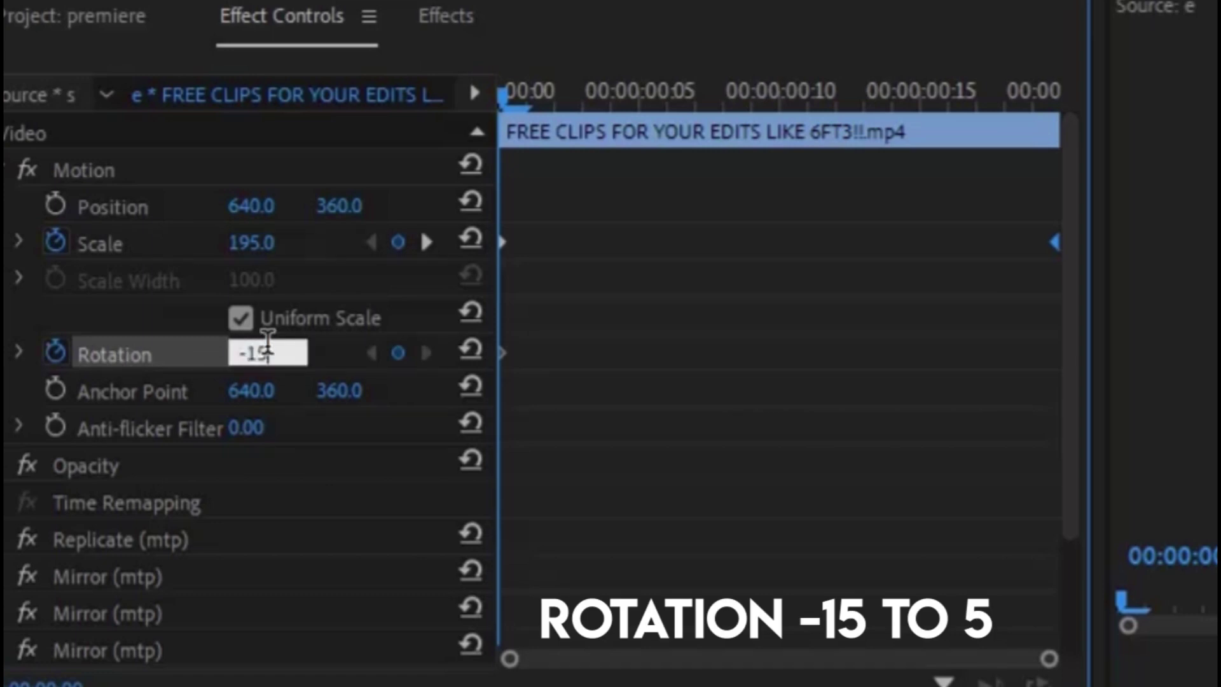
key("Return")
left_click(806, 95)
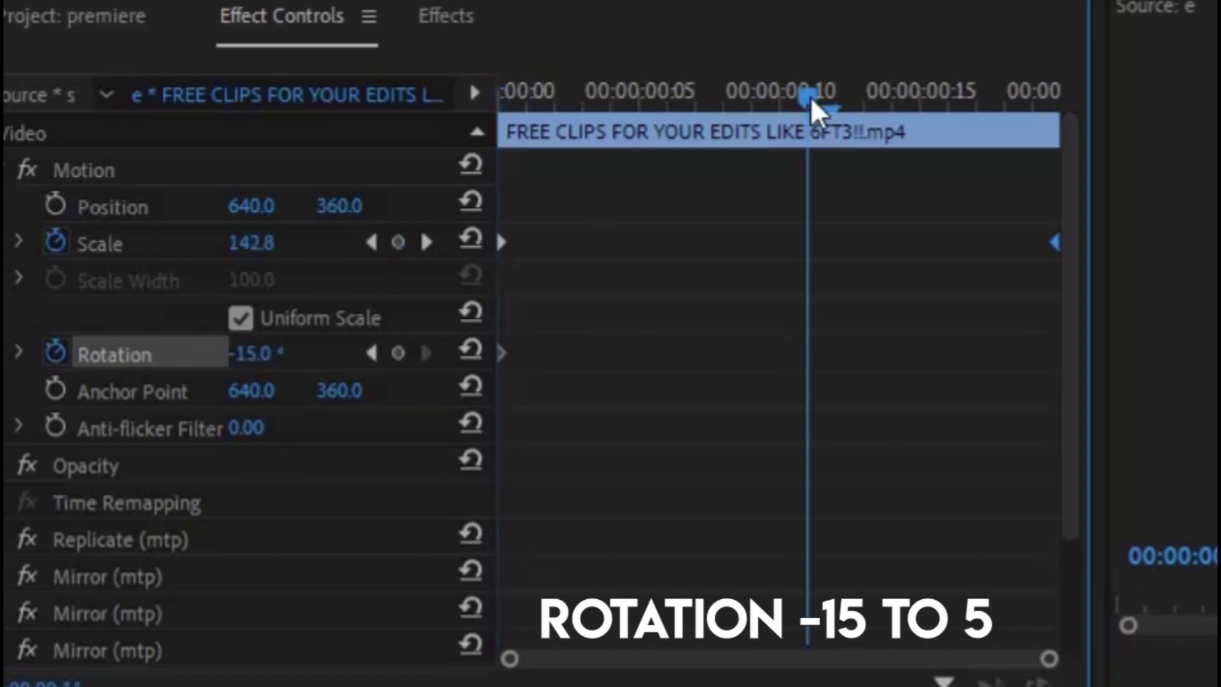
left_click(258, 354)
type("5")
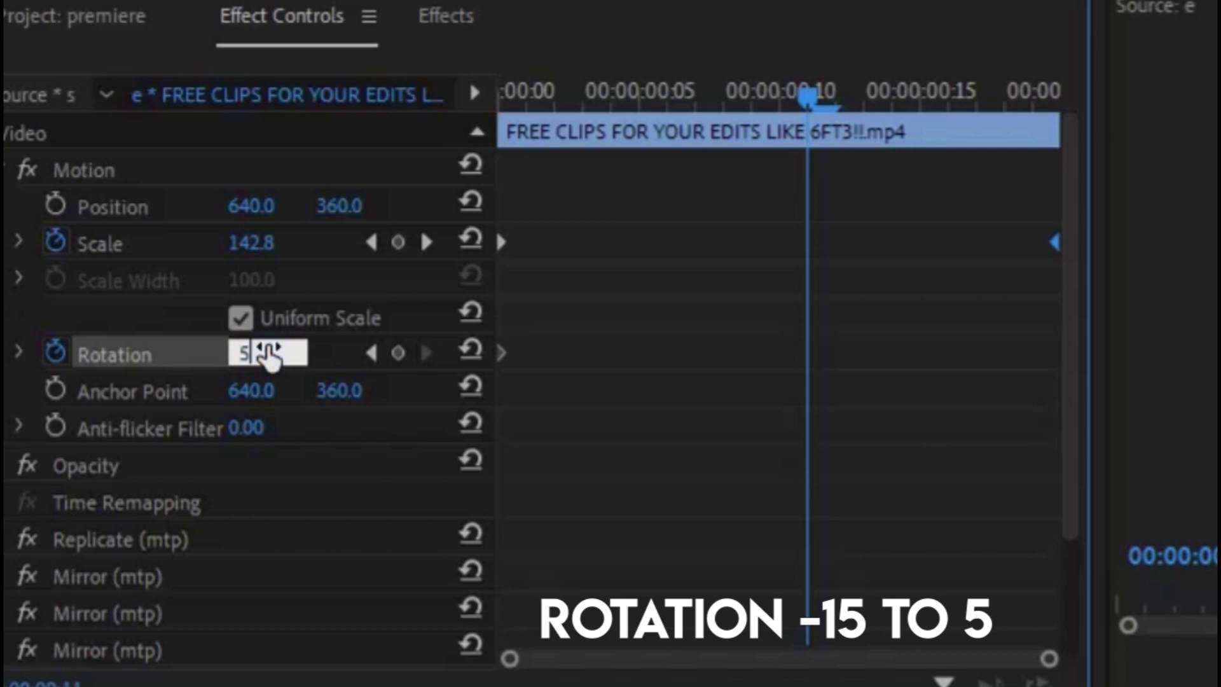
key("Return")
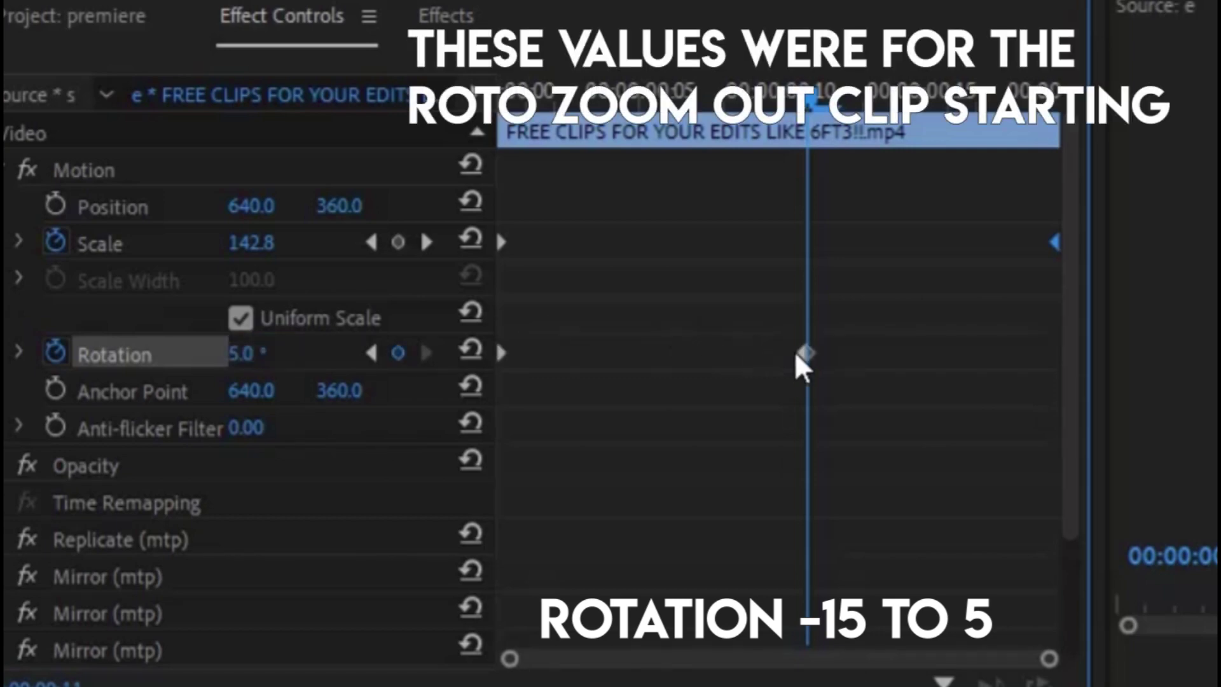
Keyframe the mtp Transform Scale from 300 at the clip's middle to 590 at its end
scroll(1071, 446, "down", 4)
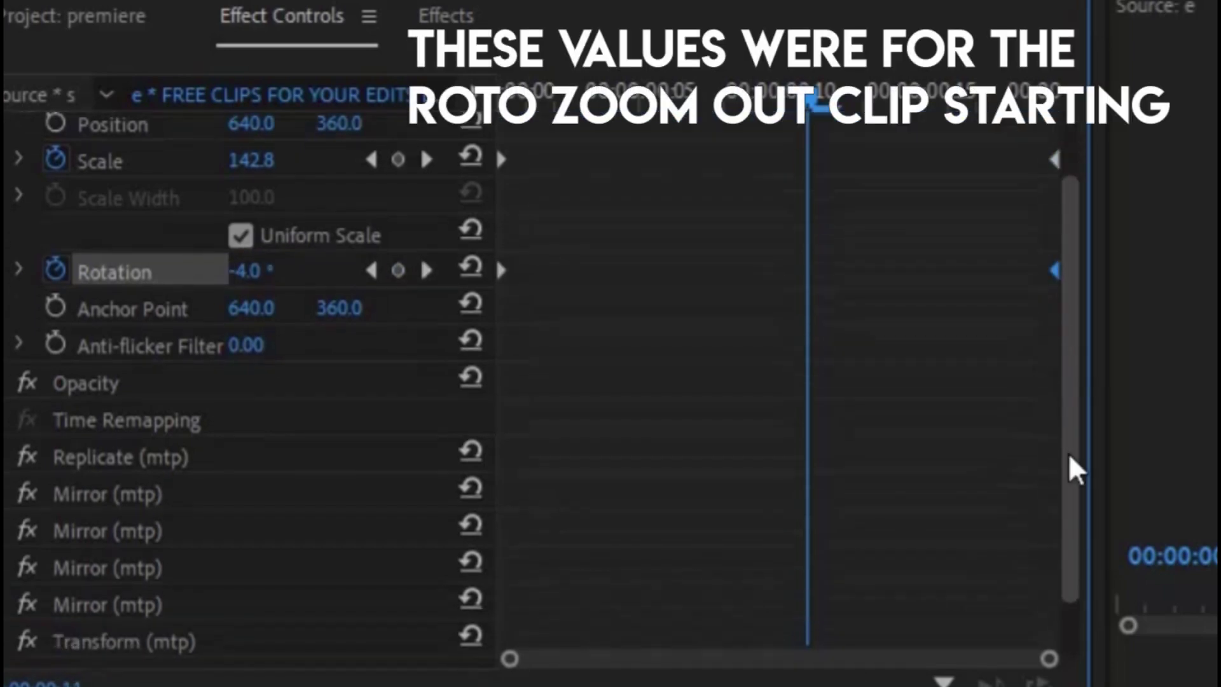
scroll(802, 428, "down", 12)
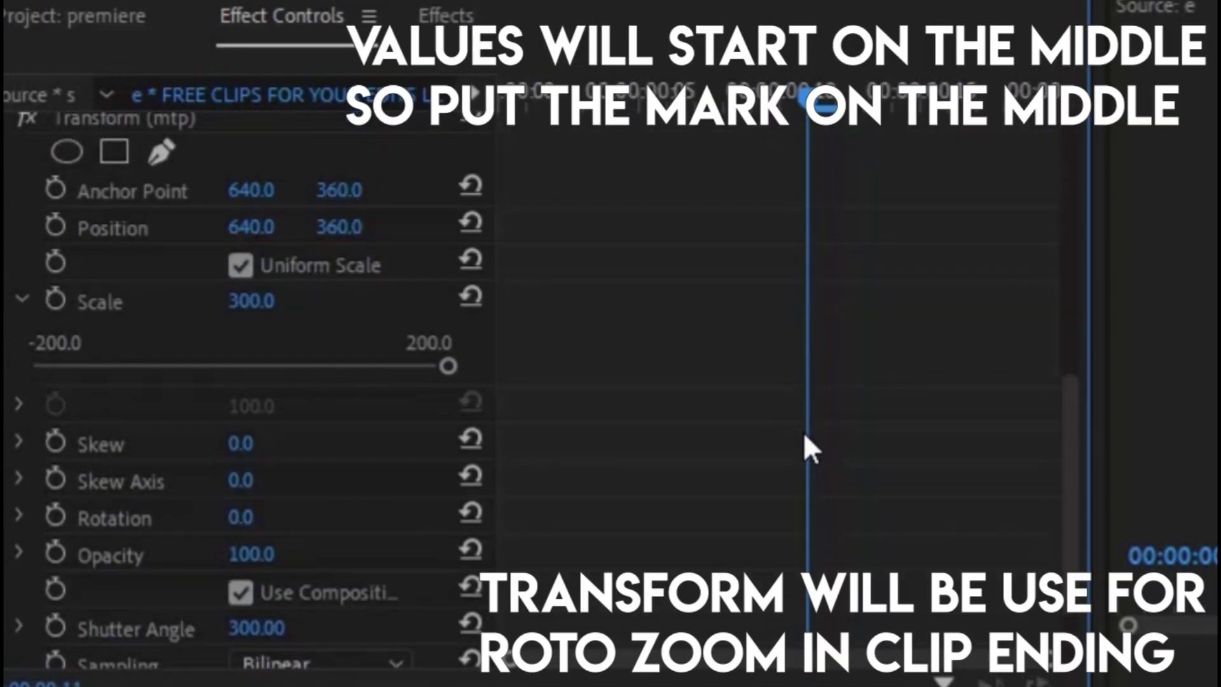
left_click(788, 105)
left_click(56, 299)
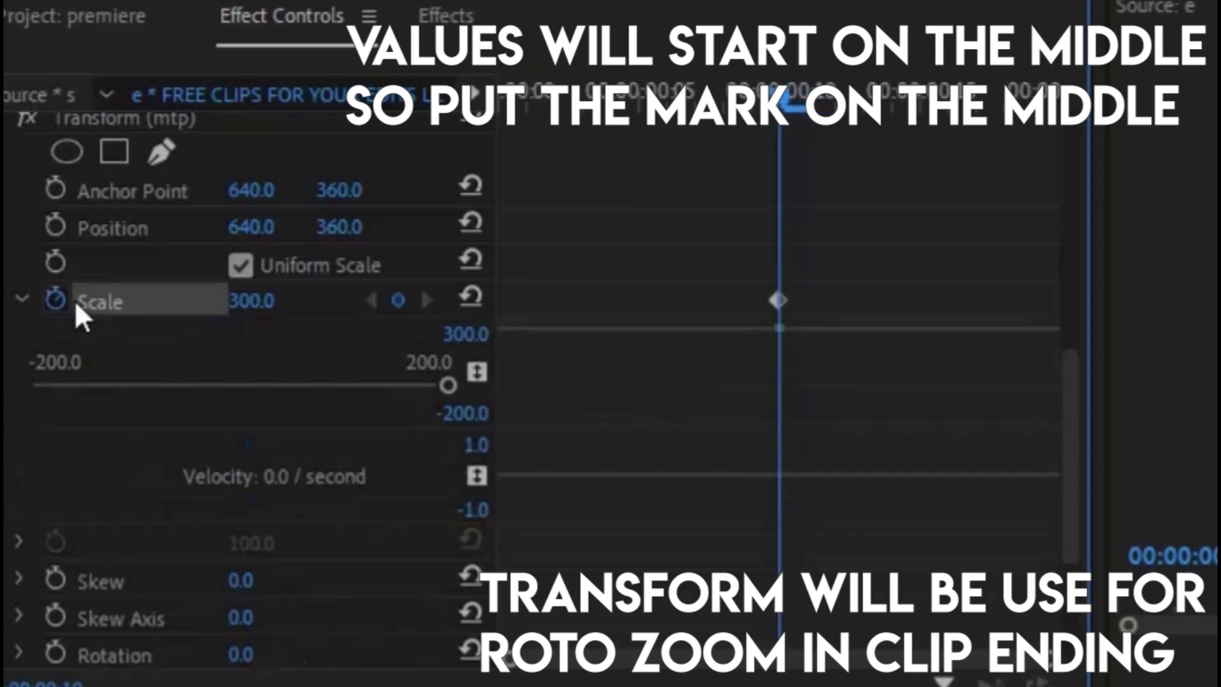
left_click(978, 107)
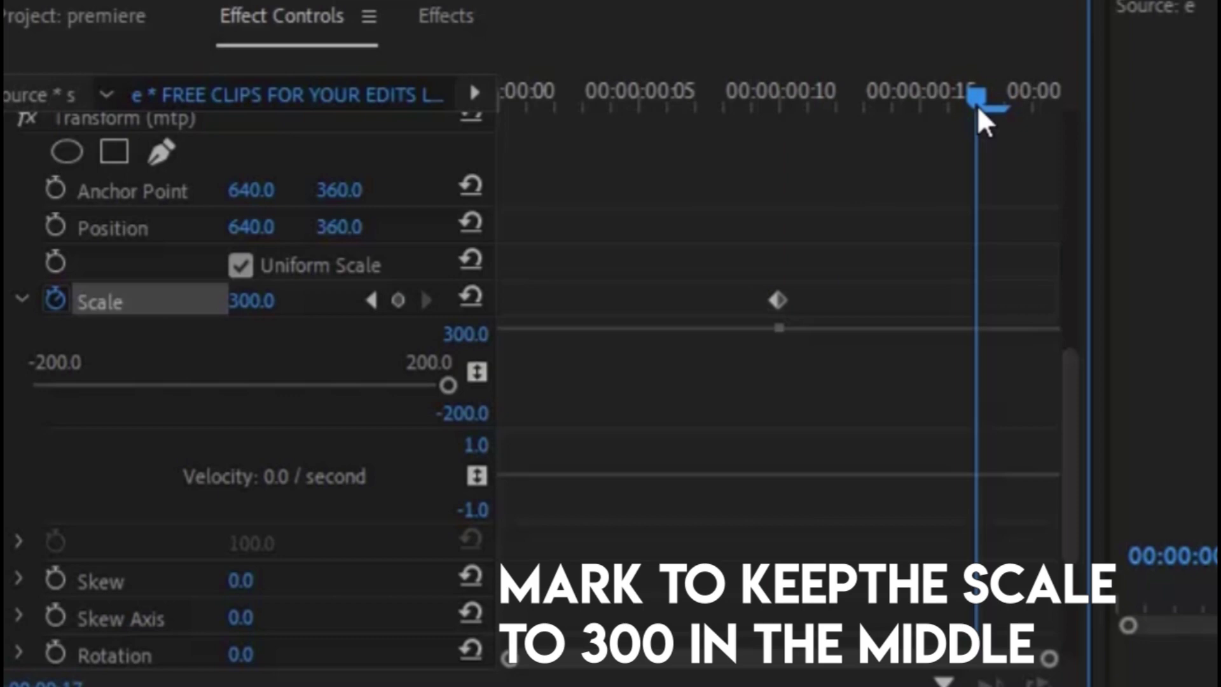
left_click(234, 305)
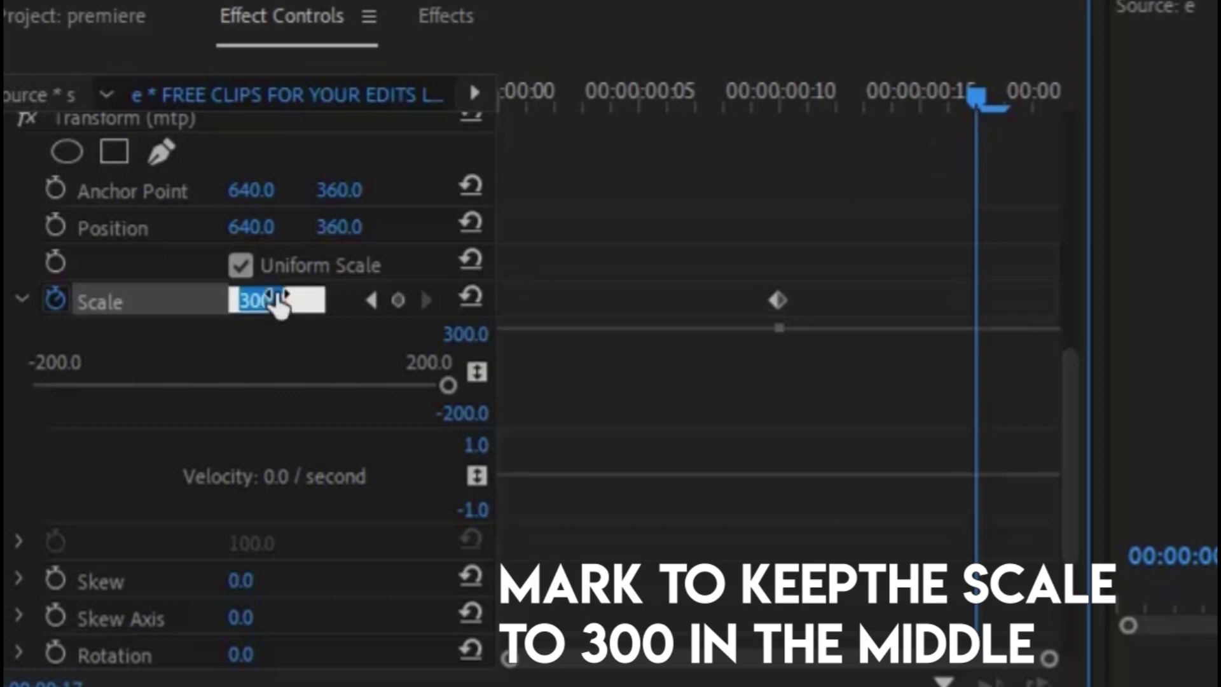
type("590")
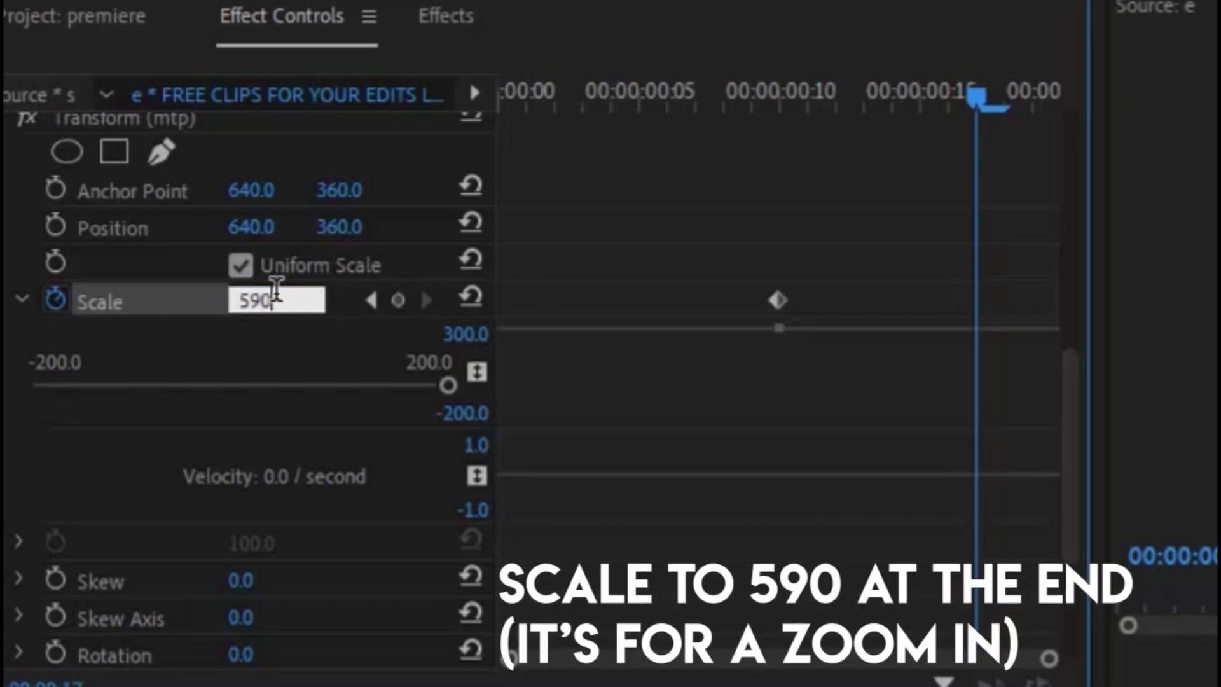
key("Return")
left_click_drag(976, 300, 1054, 300)
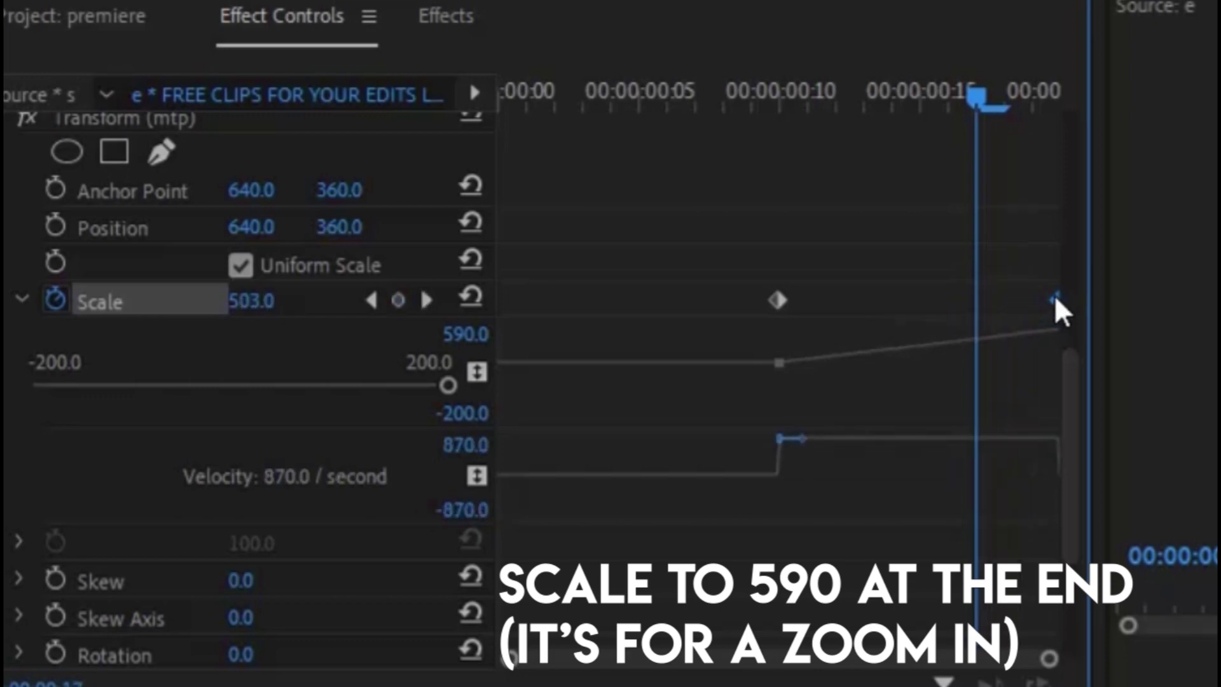
Keyframe Transform Rotation at 0 on the middle keyframe and -15 near the clip's end
scroll(894, 376, "down", 3)
left_click(56, 548)
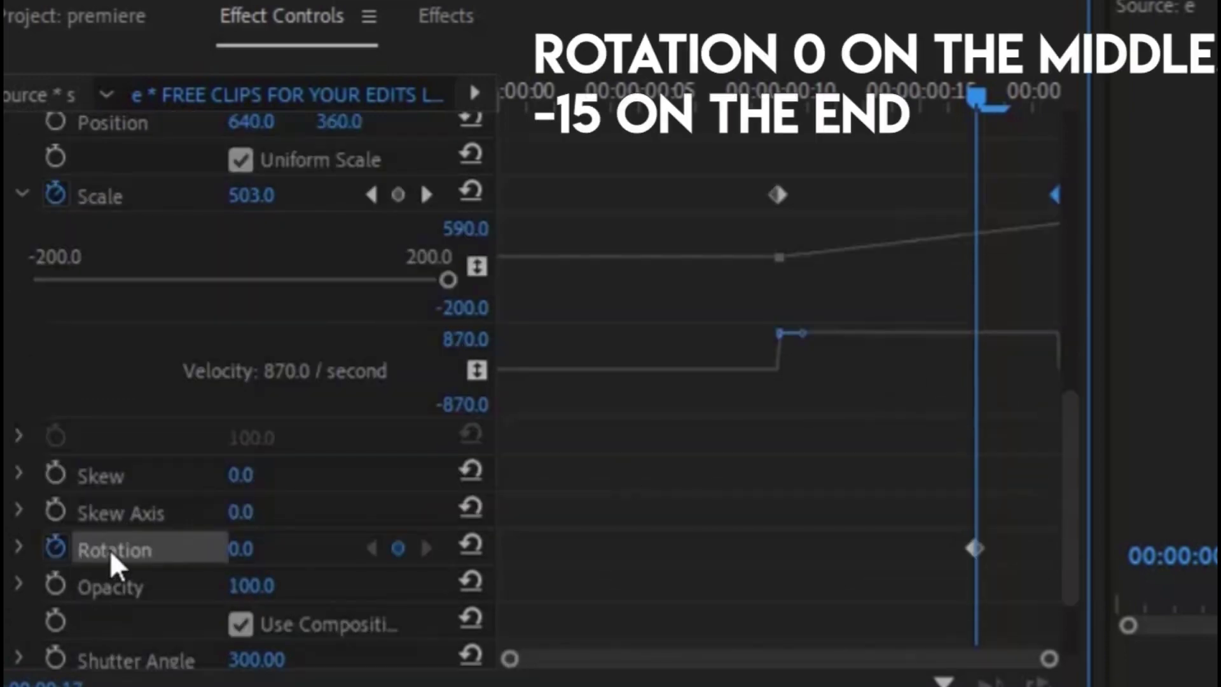
left_click_drag(976, 547, 777, 547)
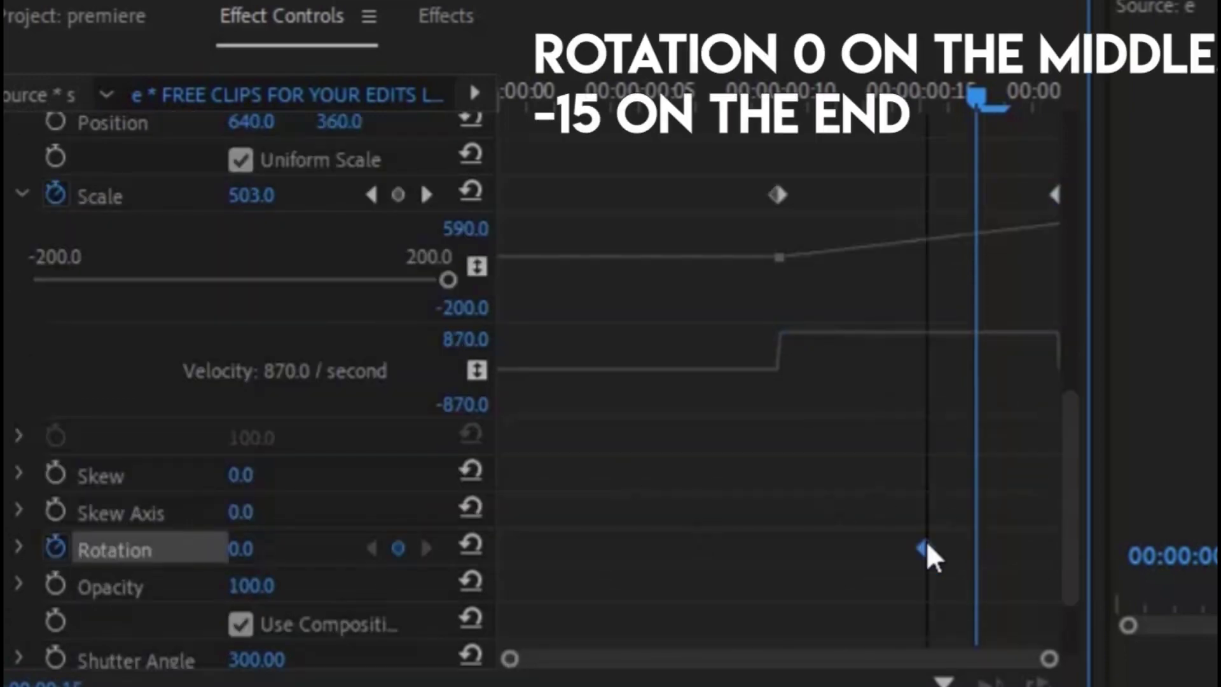
left_click(262, 547)
type("-15")
key("Return")
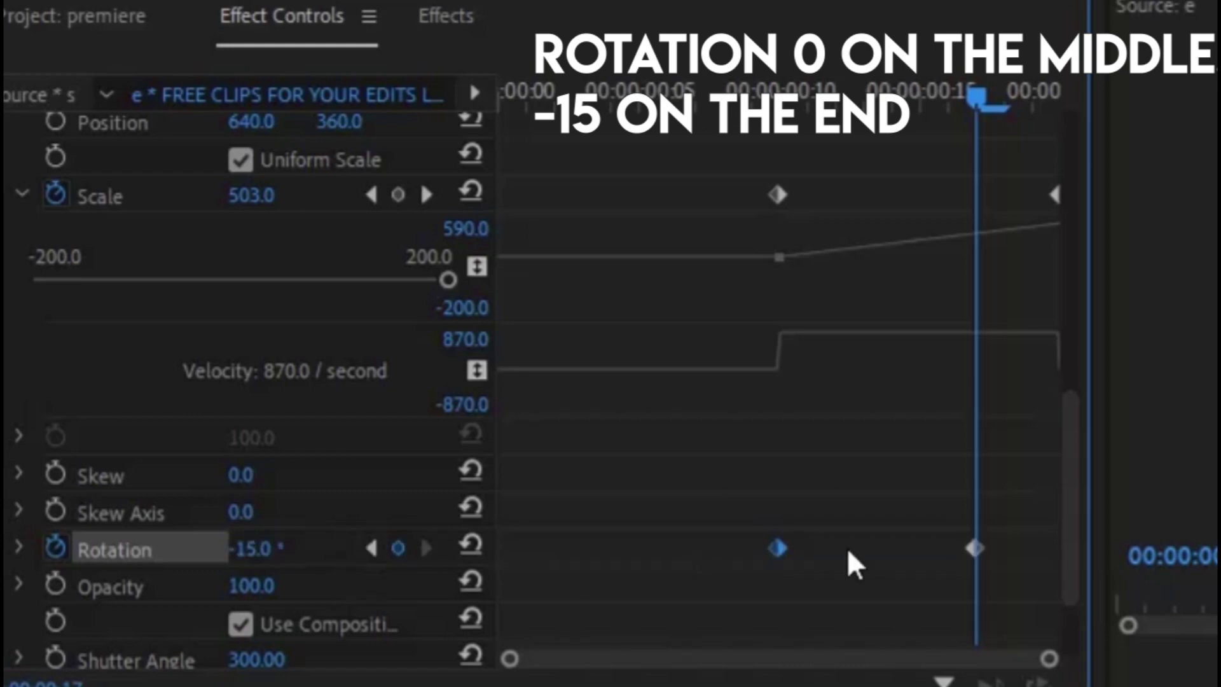
left_click_drag(975, 548, 1056, 548)
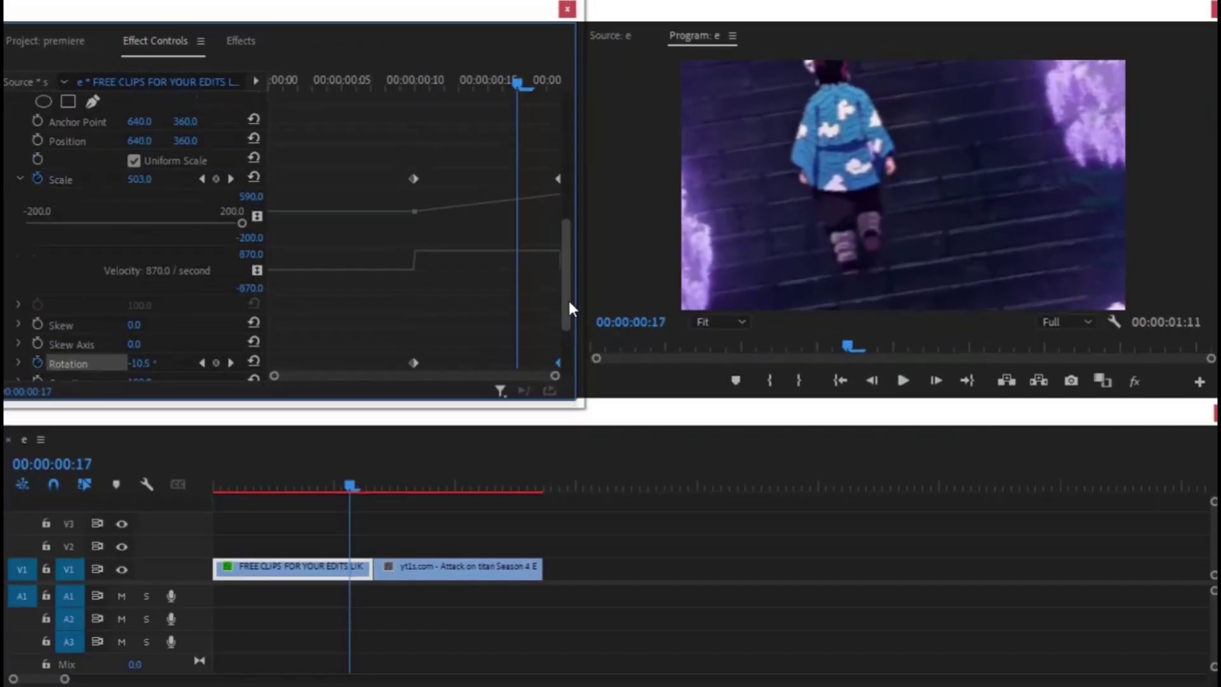
left_click_drag(570, 309, 567, 183)
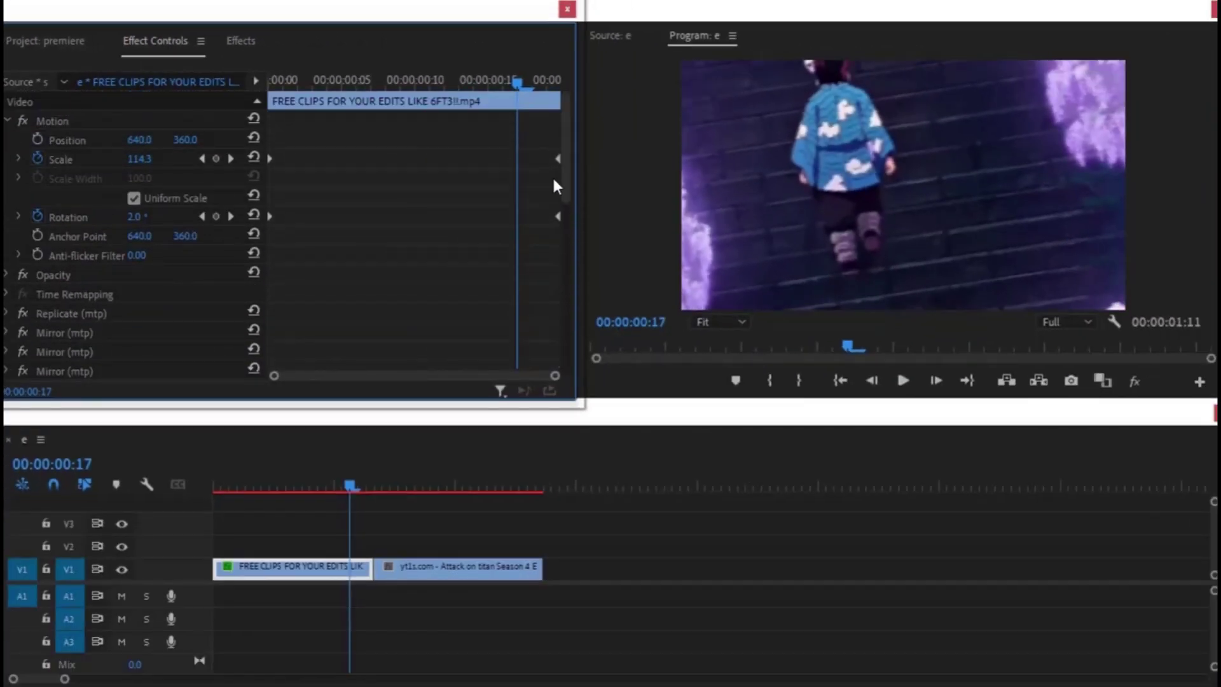
Ease the Motion Scale velocity curve at both the start and final keyframes
left_click(19, 159)
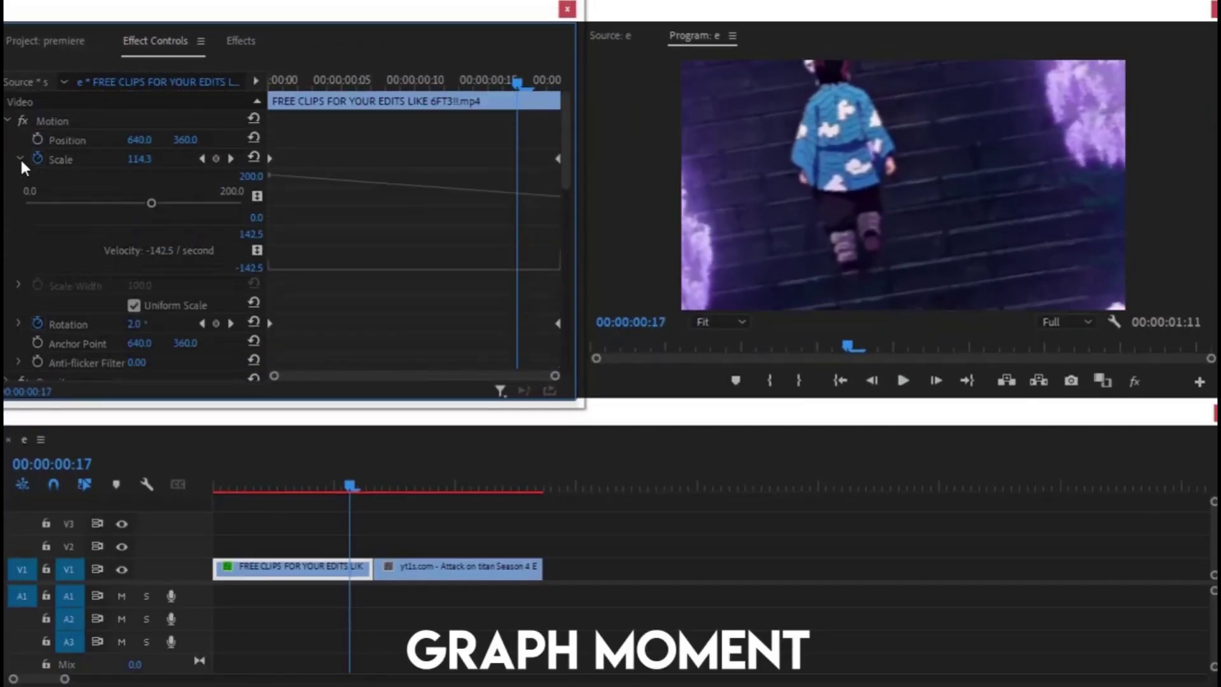
left_click(270, 159)
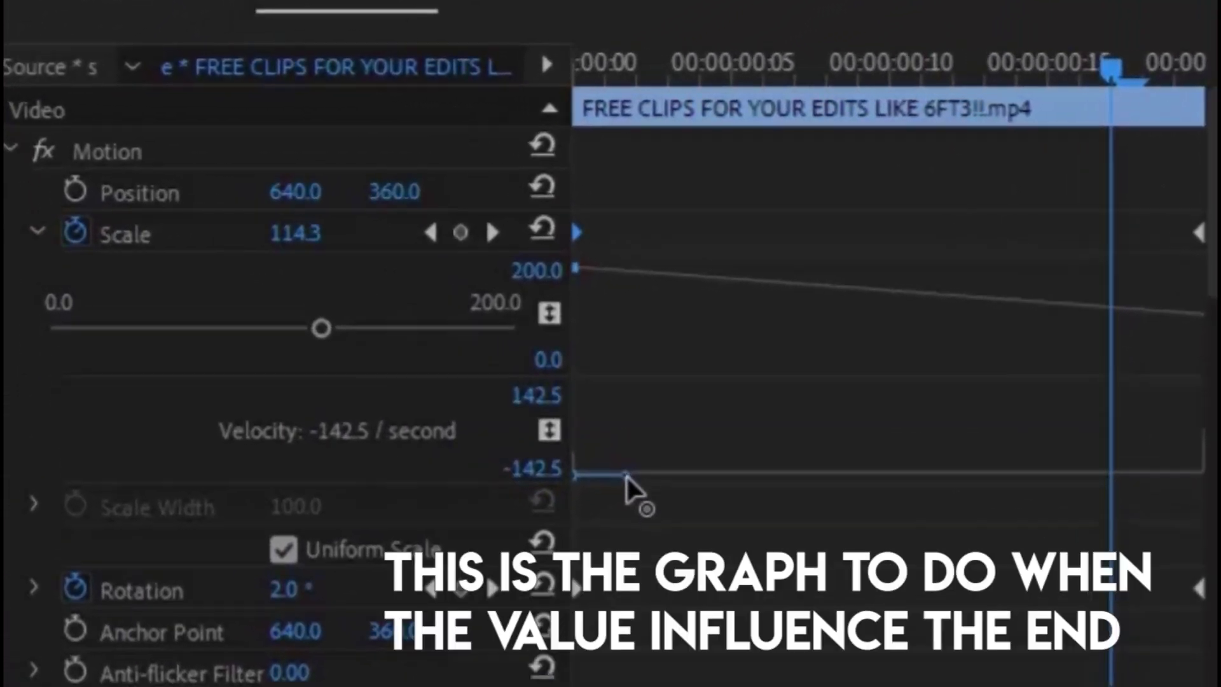
mouse_move(627, 477)
left_mouse_down()
mouse_move(954, 458)
mouse_move(957, 439)
left_mouse_up()
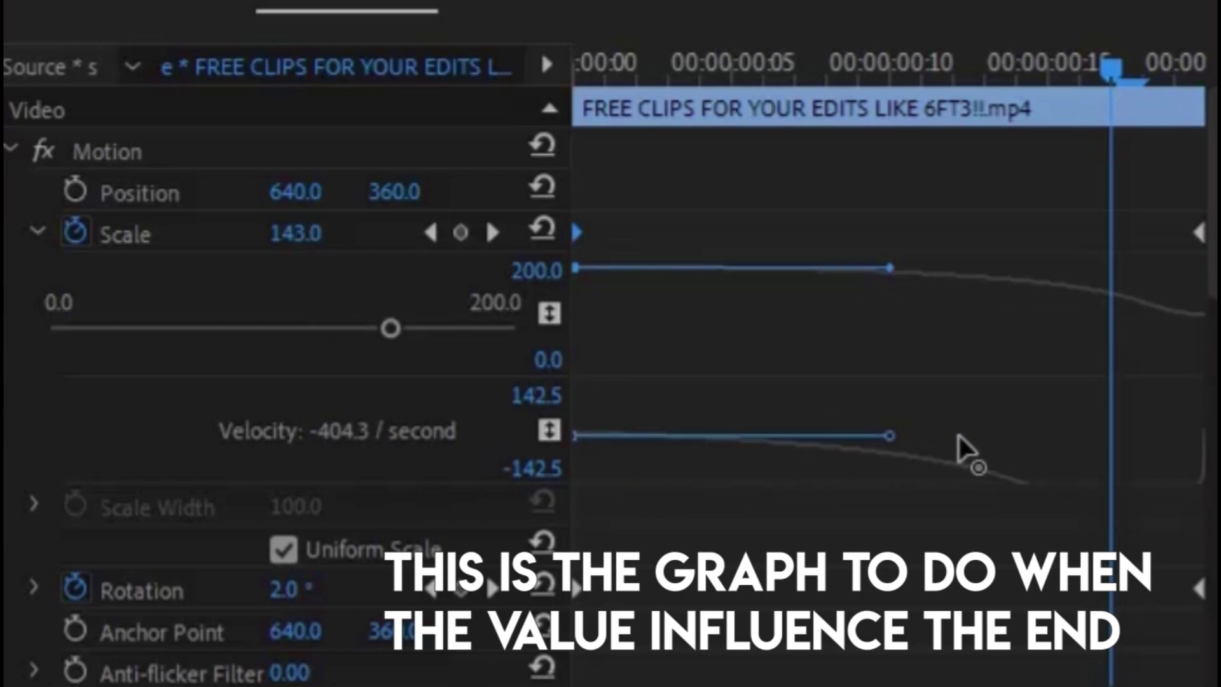
scroll(1198, 159, "down", 2)
left_click_drag(1198, 158, 1170, 158)
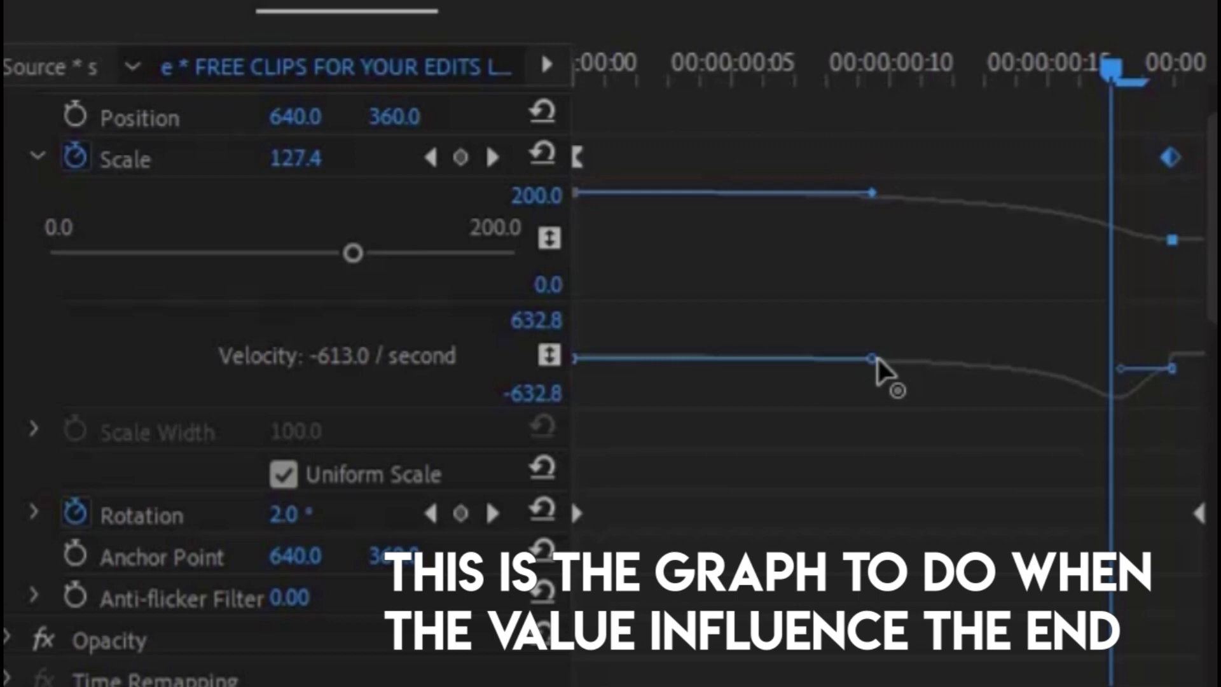
mouse_move(873, 358)
left_mouse_down()
mouse_move(581, 363)
mouse_move(580, 381)
left_mouse_up()
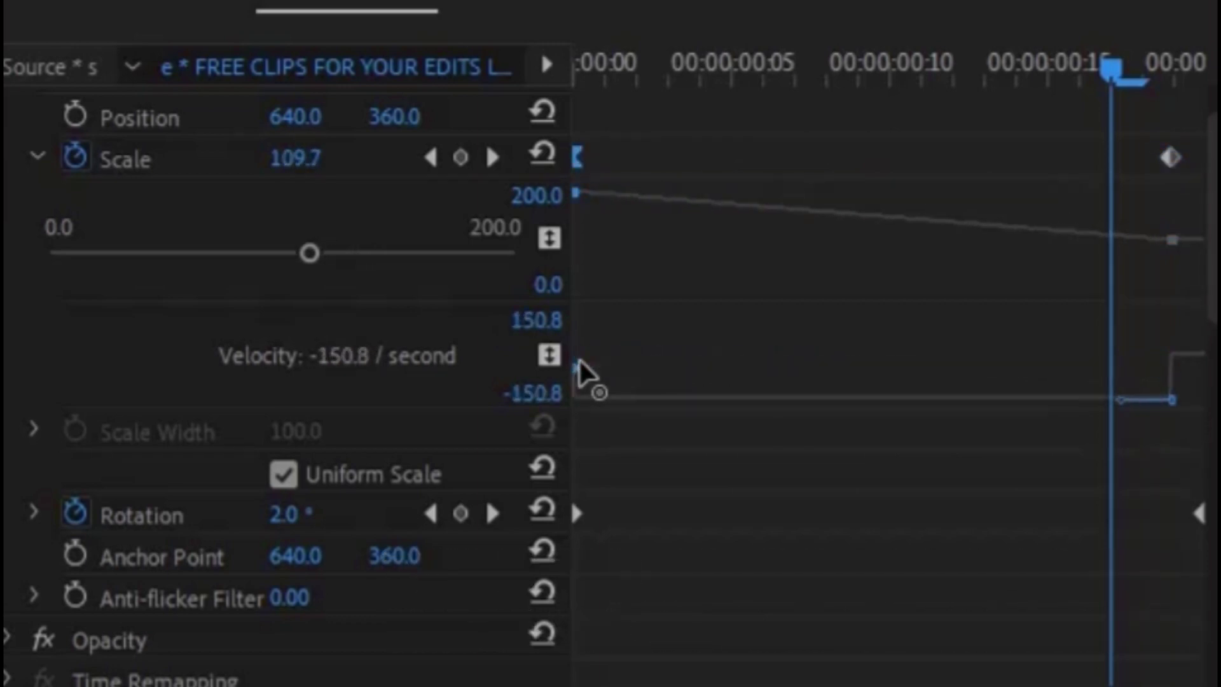
left_click_drag(1123, 404, 755, 361)
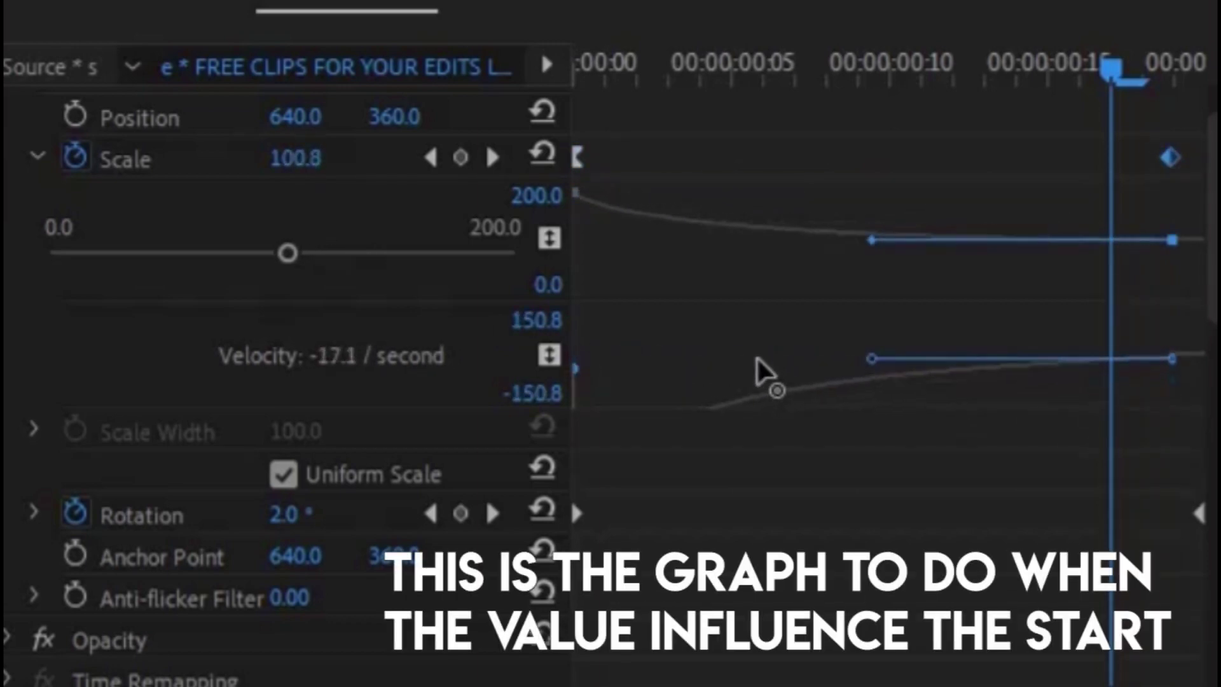
left_click_drag(1171, 158, 1198, 157)
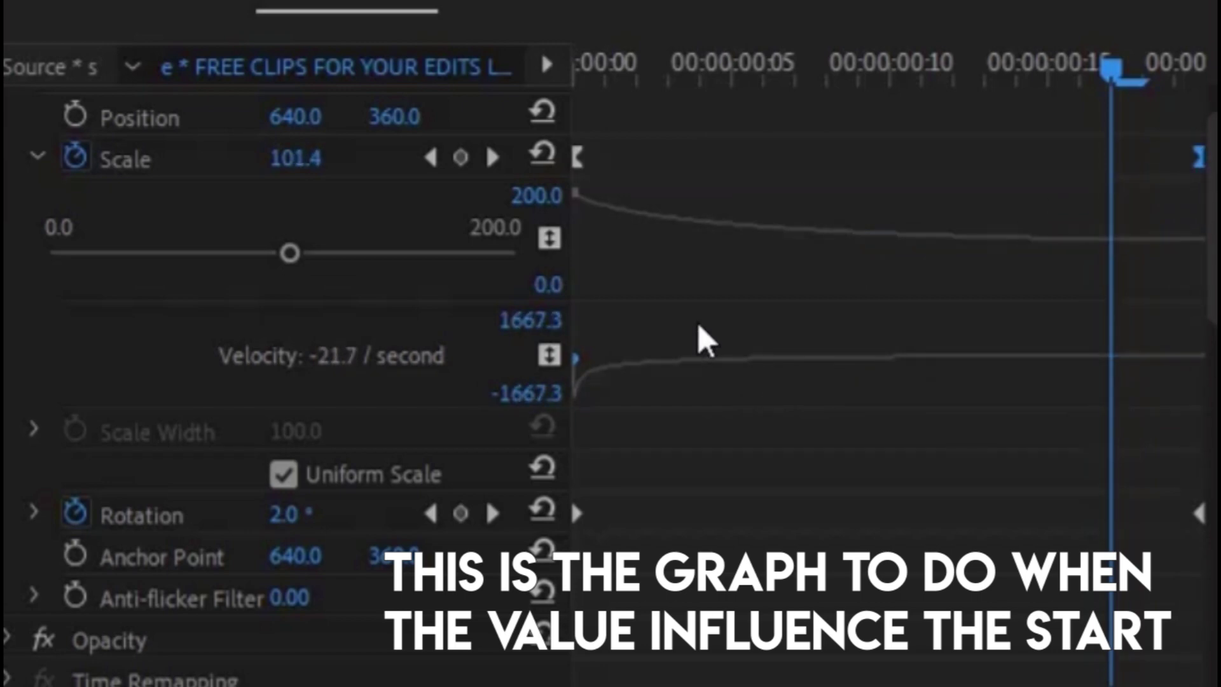
Ease the Motion Rotation velocity curve into its end keyframe
scroll(1172, 276, "down", 1)
scroll(873, 373, "down", 3)
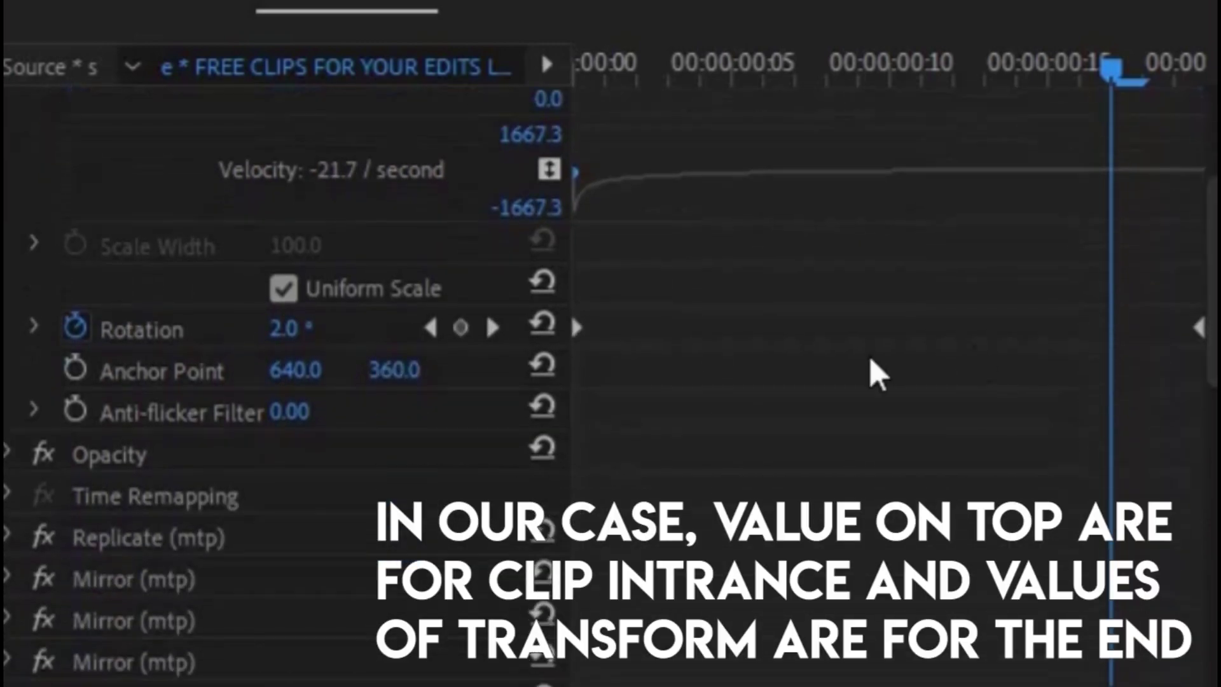
left_click(35, 329)
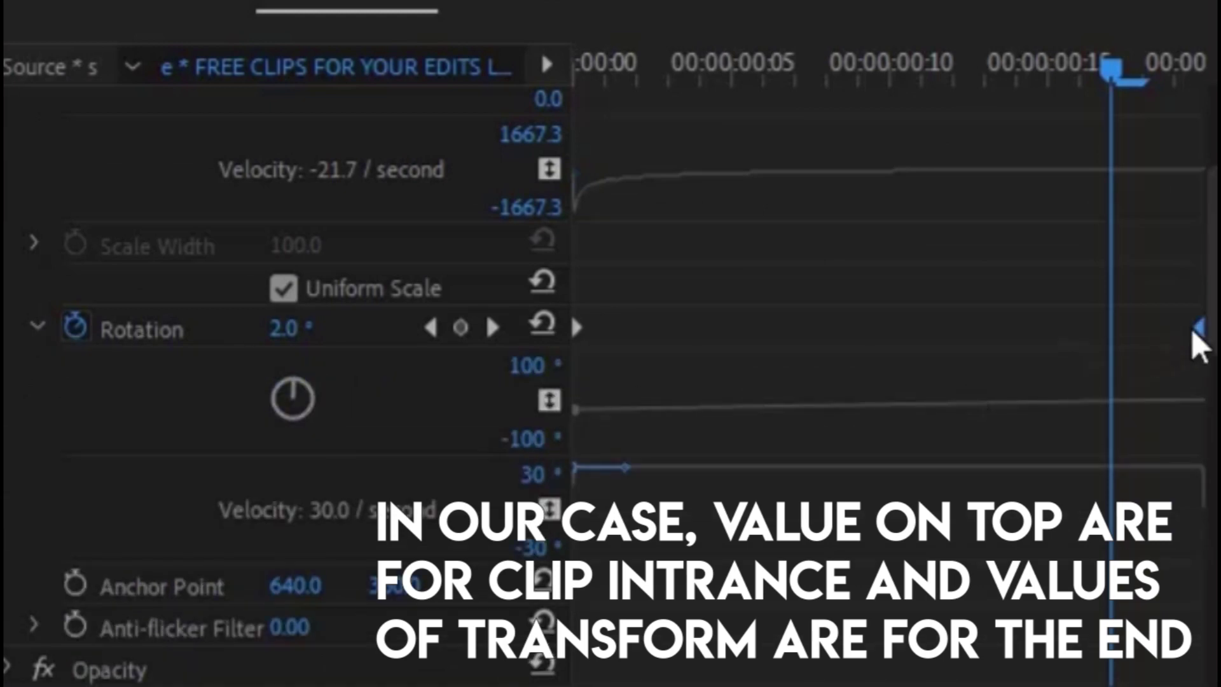
left_click_drag(1199, 334, 1190, 344)
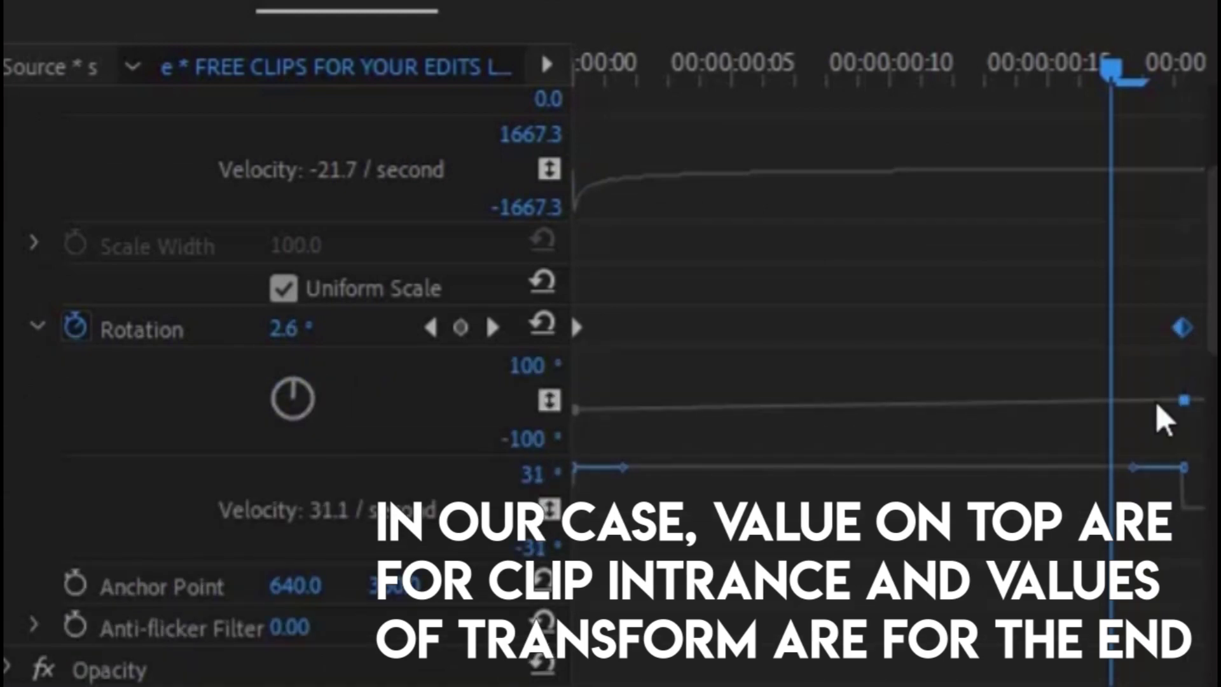
left_click_drag(1138, 474, 837, 525)
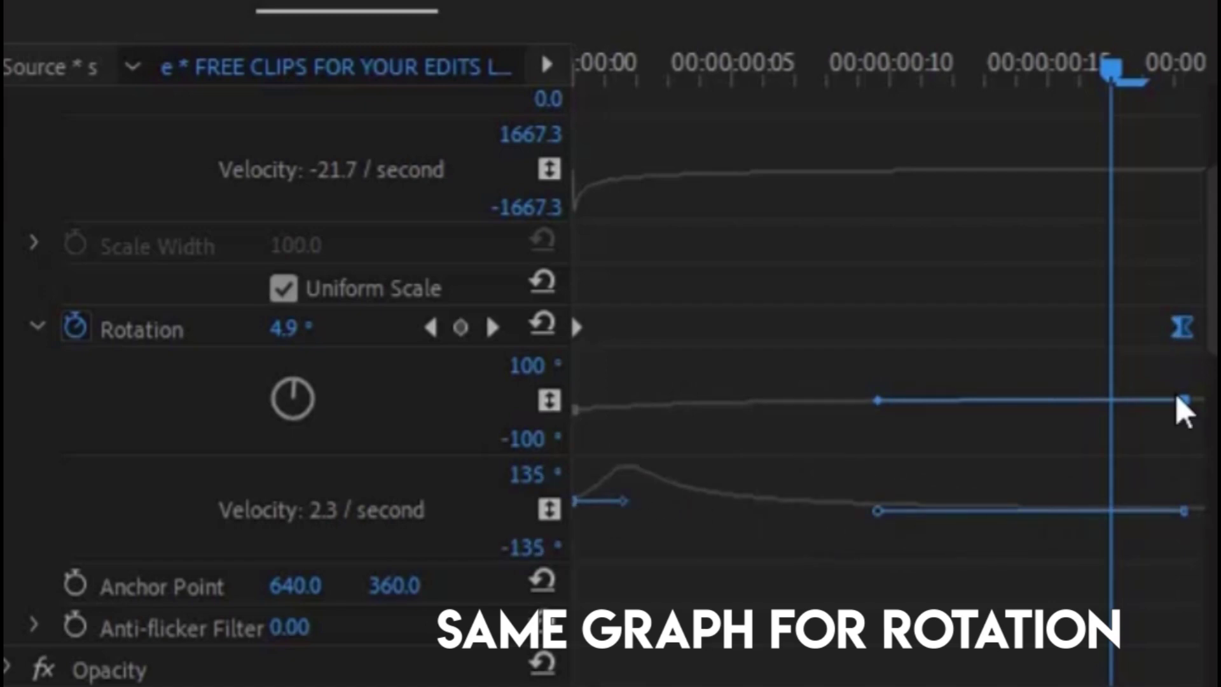
left_click_drag(1183, 400, 1200, 400)
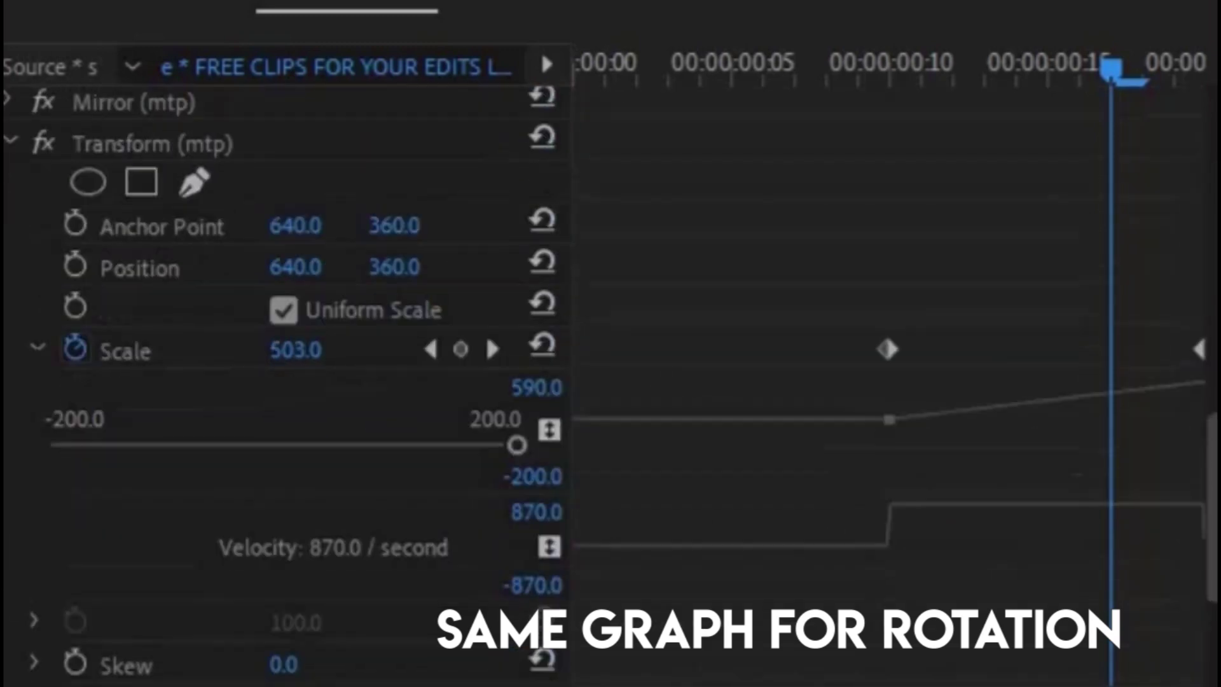
Ease the Transform Scale curve toward the end and ease out of the middle Transform Rotation keyframe
left_click_drag(919, 493, 1123, 542)
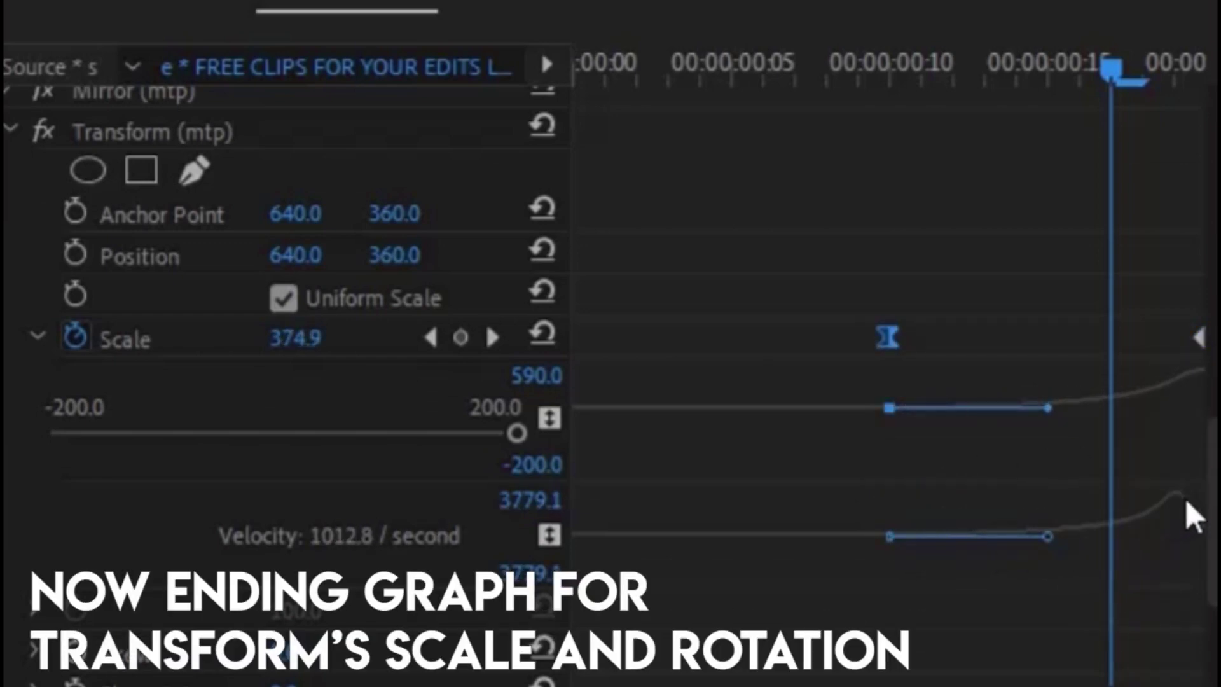
left_click_drag(1212, 512, 1163, 584)
left_click(36, 447)
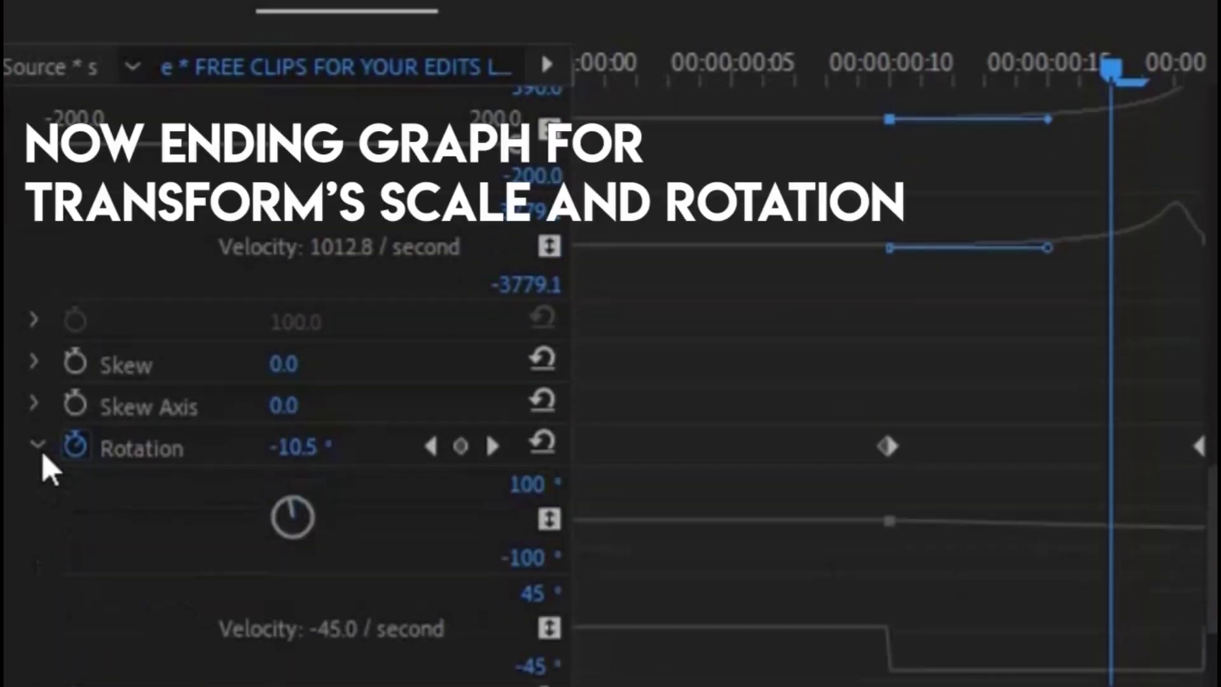
left_click(889, 447)
left_click_drag(924, 662, 1126, 643)
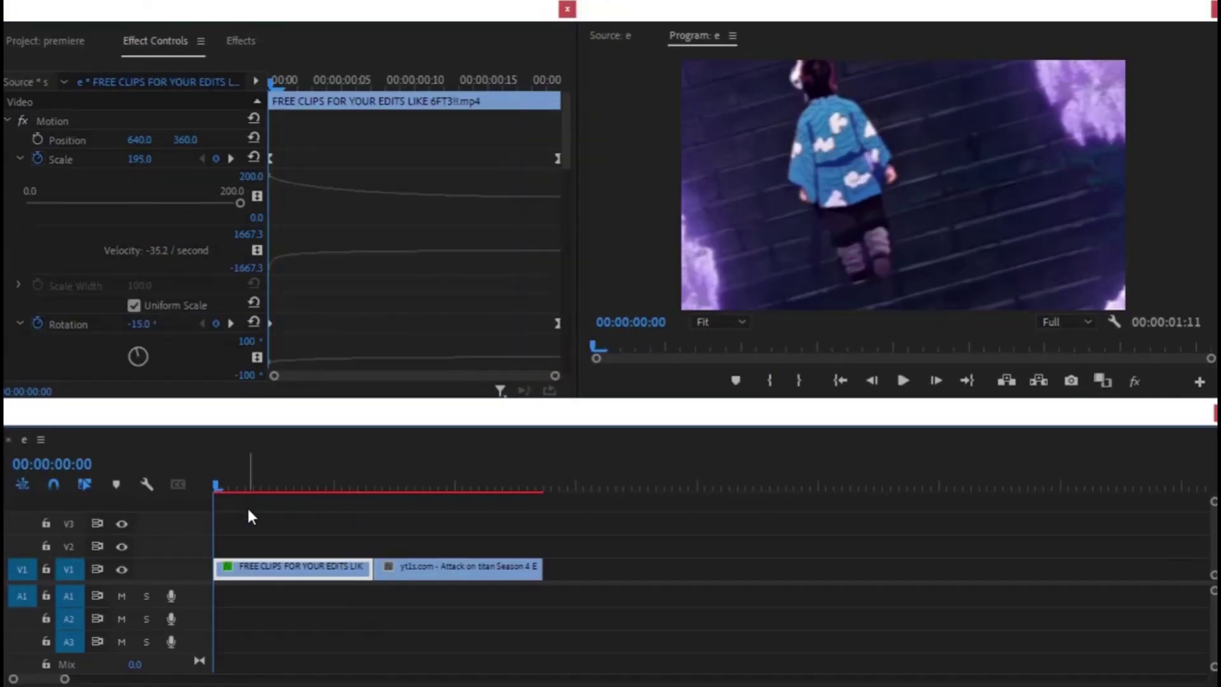
Preview the sequence and apply the mtp preset to the second Attack on Titan clip
key("space")
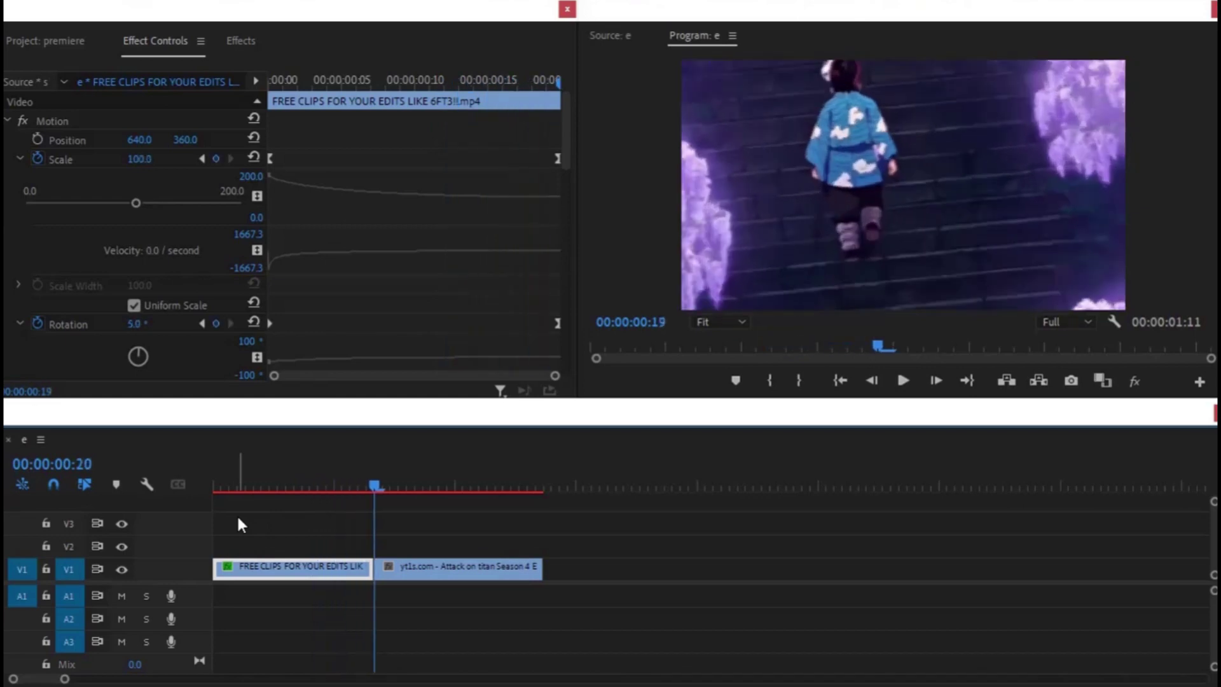
left_click(407, 568)
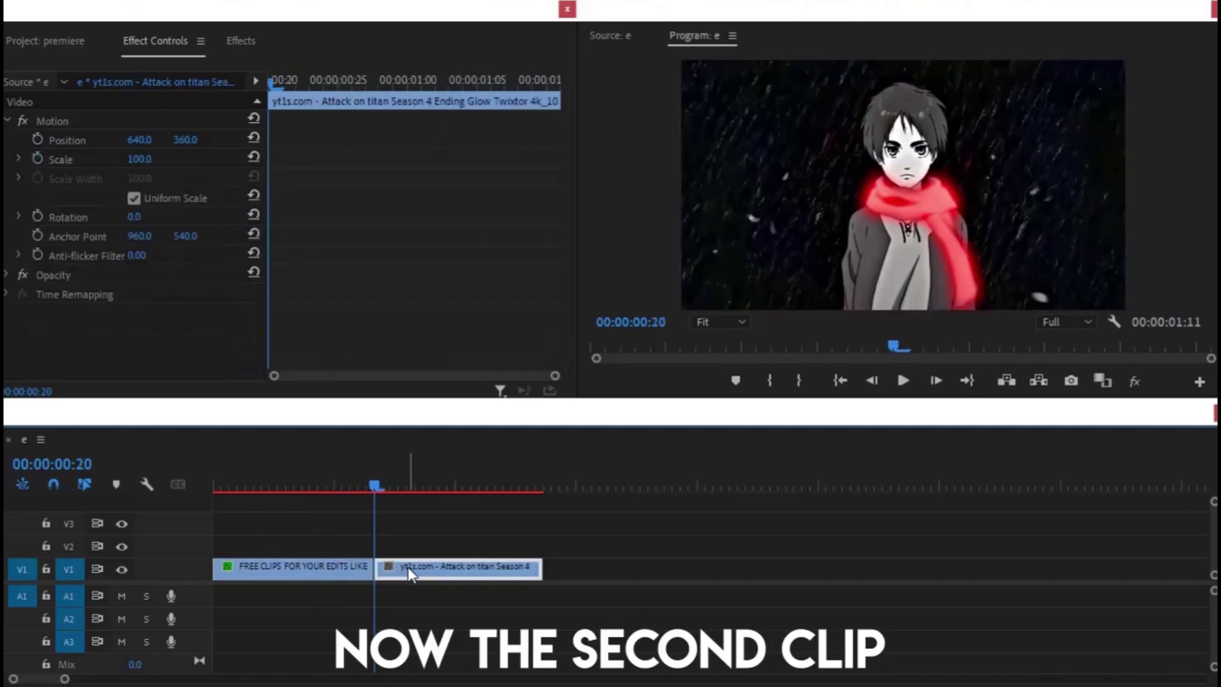
left_click(251, 45)
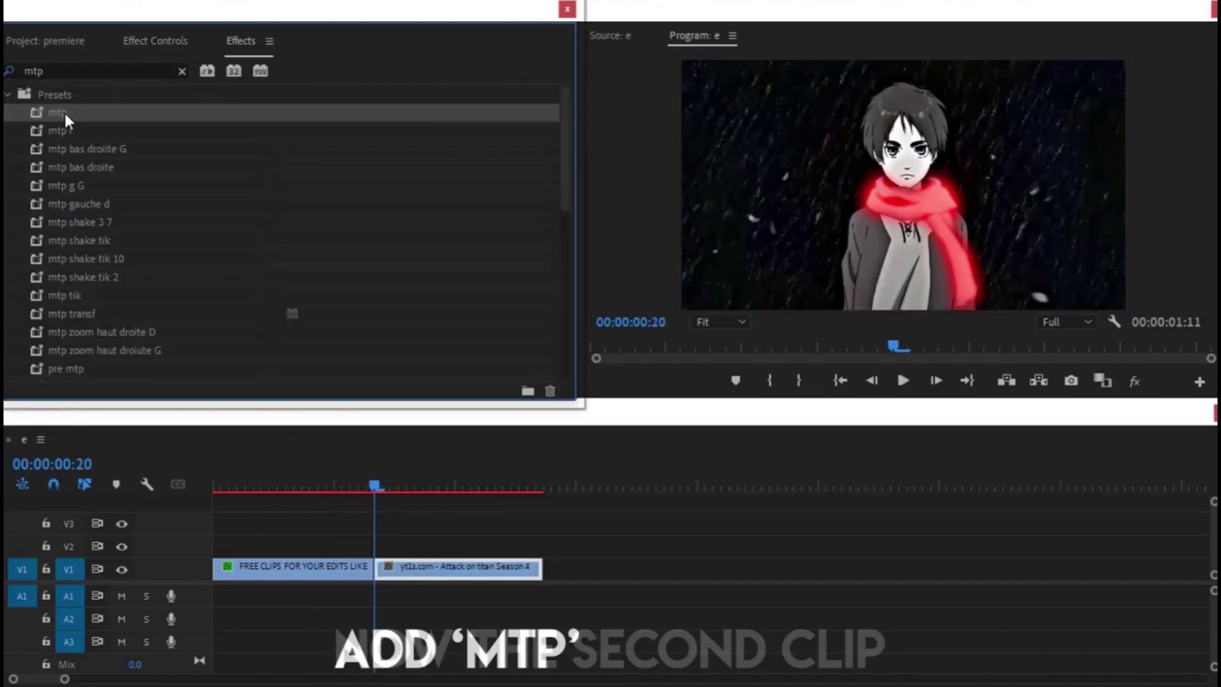
left_click_drag(65, 114, 402, 566)
Set the second clip's Scale to 90 at the start and 115 near its end
left_click(178, 59)
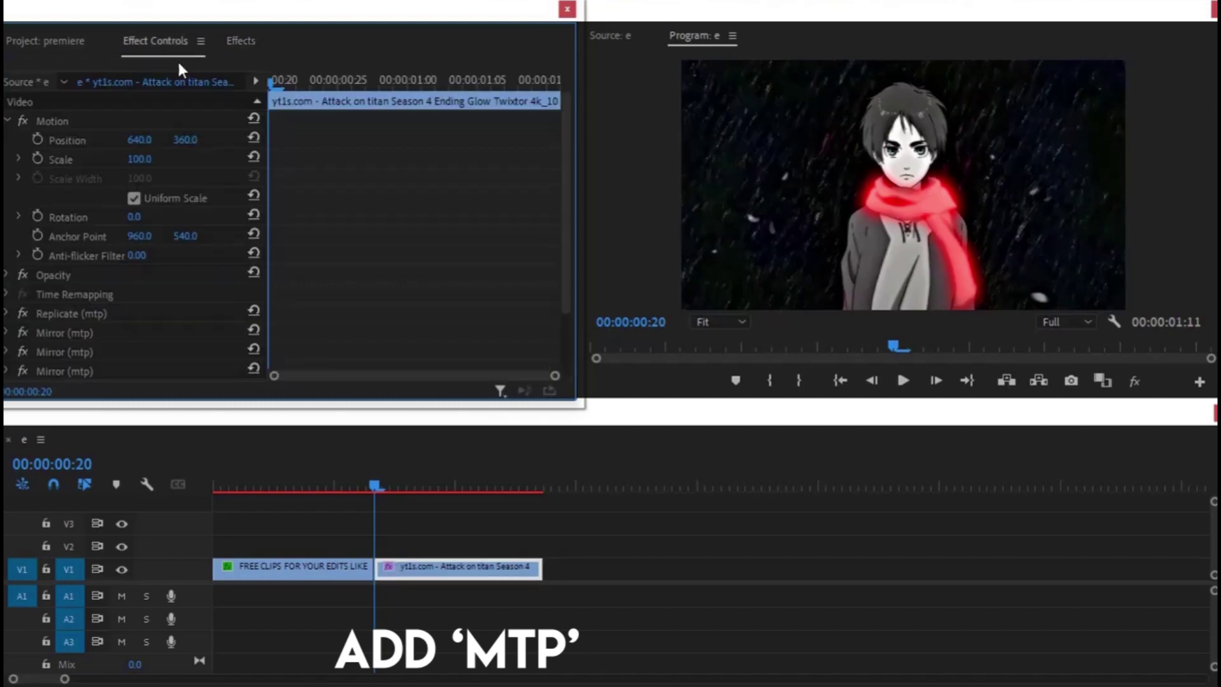
left_click(141, 159)
type("9")
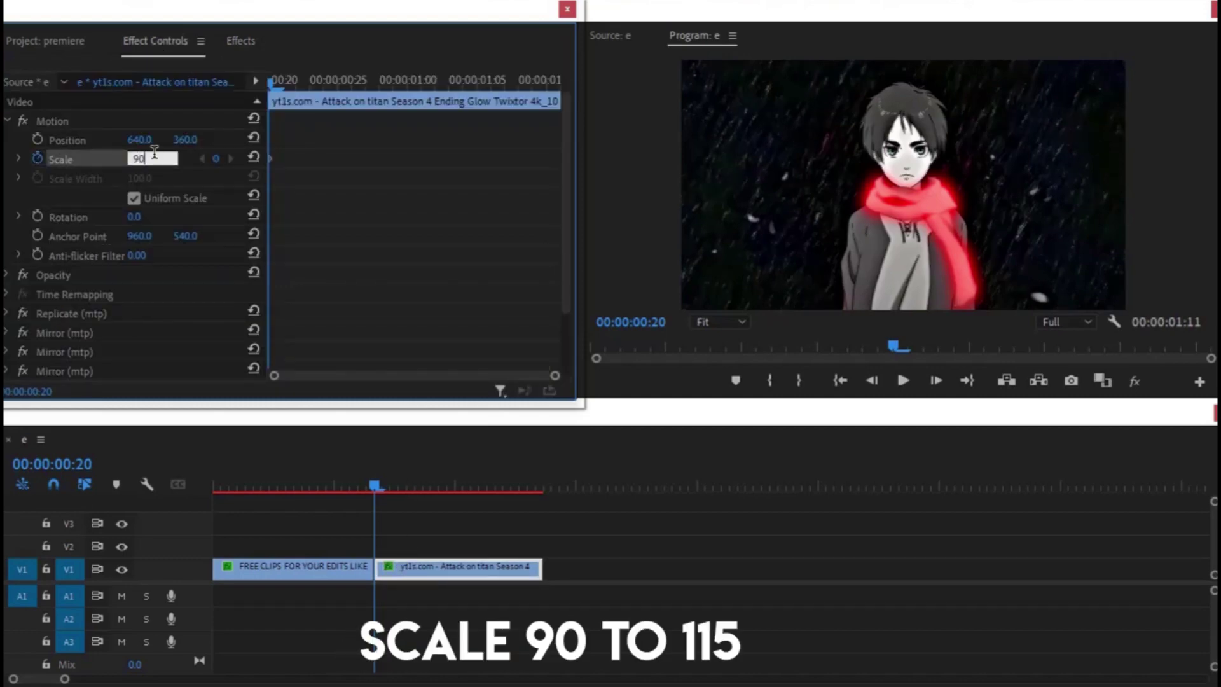
left_click(519, 83)
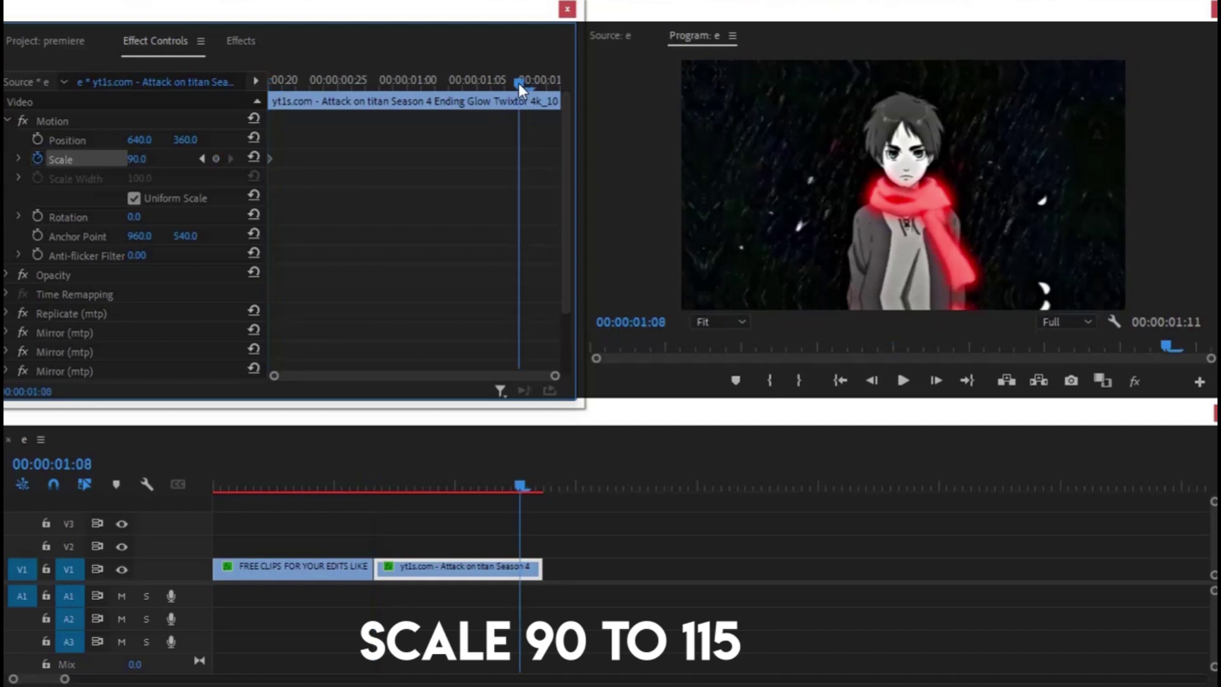
type("5")
key("Return")
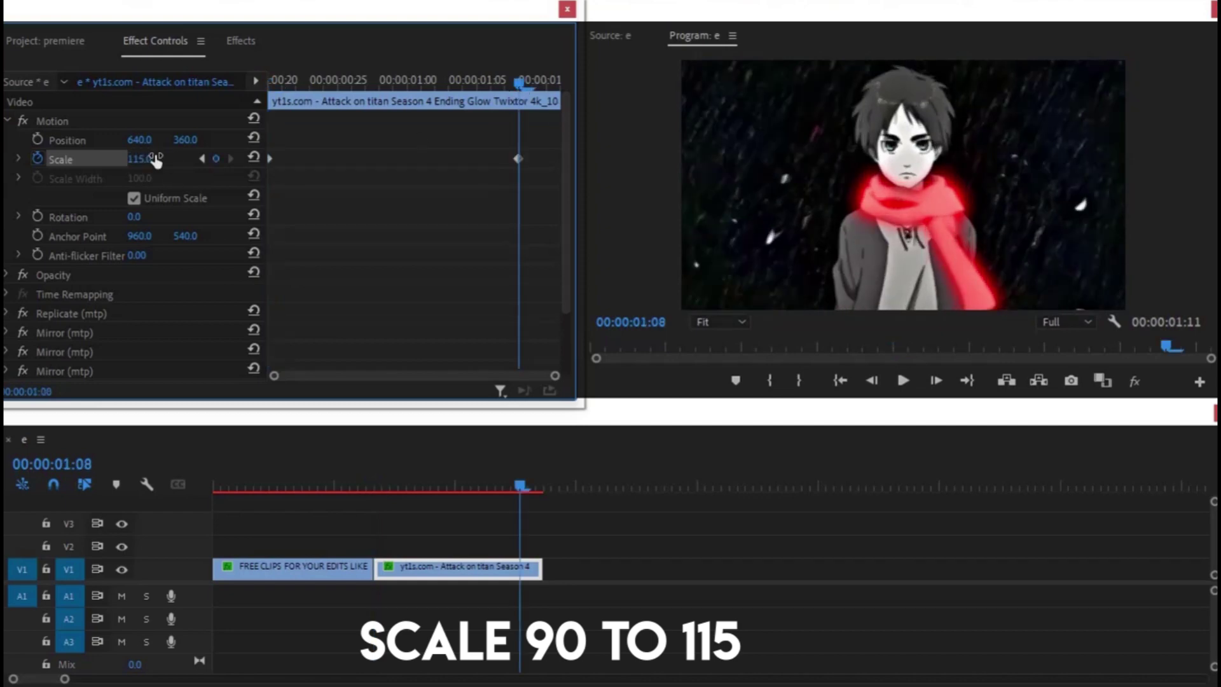
Keyframe the second clip's Rotation at 15° mid-transition and -5° slightly later
left_click(419, 82)
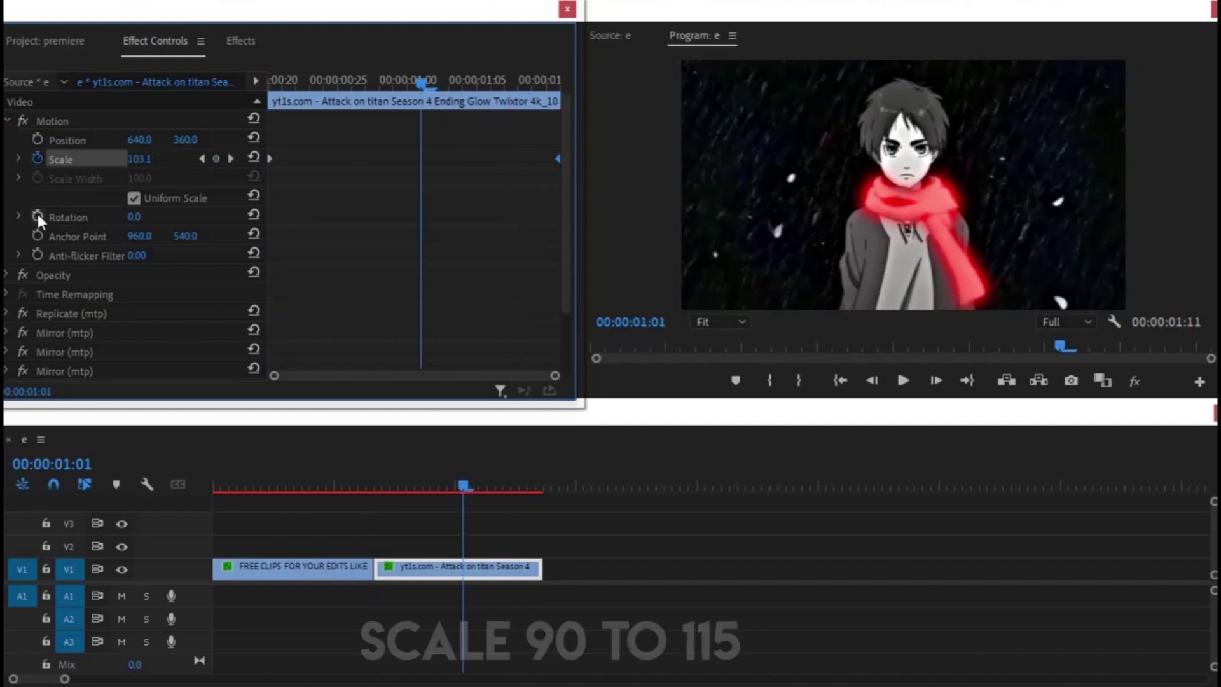
left_click(36, 215)
left_click(148, 216)
type("-5")
key("Return")
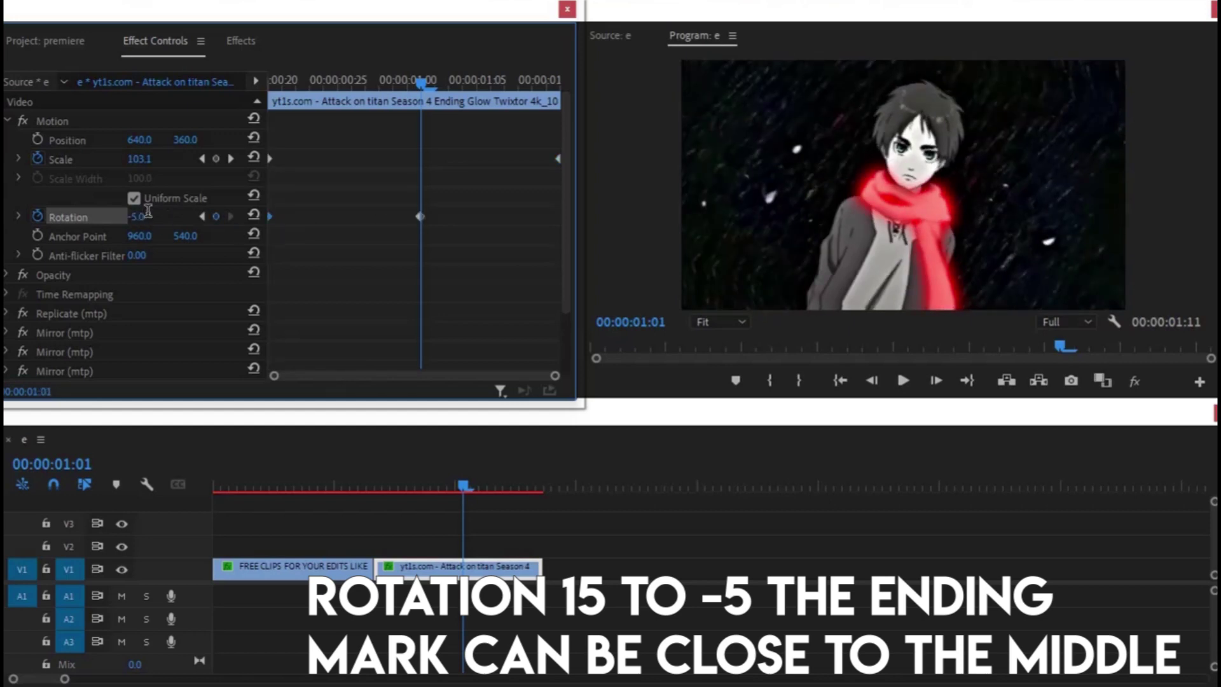
key("Return")
left_click_drag(420, 216, 453, 215)
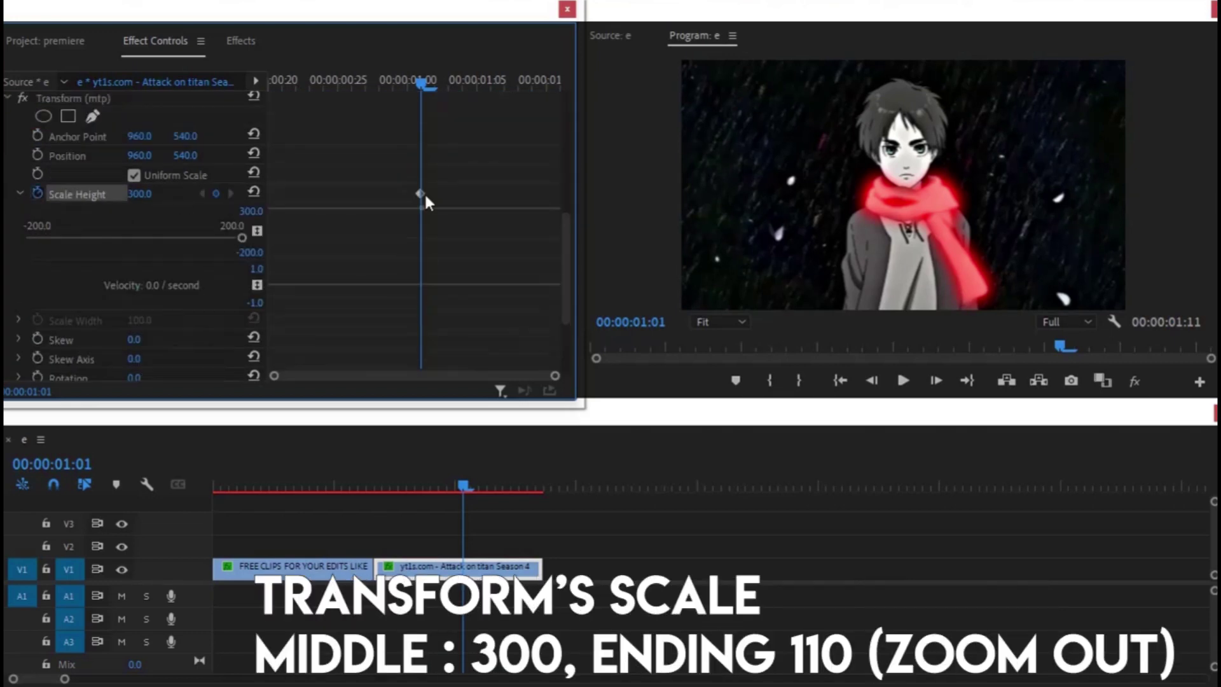
Set a Transform Scale Height keyframe of 110 at the end of the transition
left_click(504, 86)
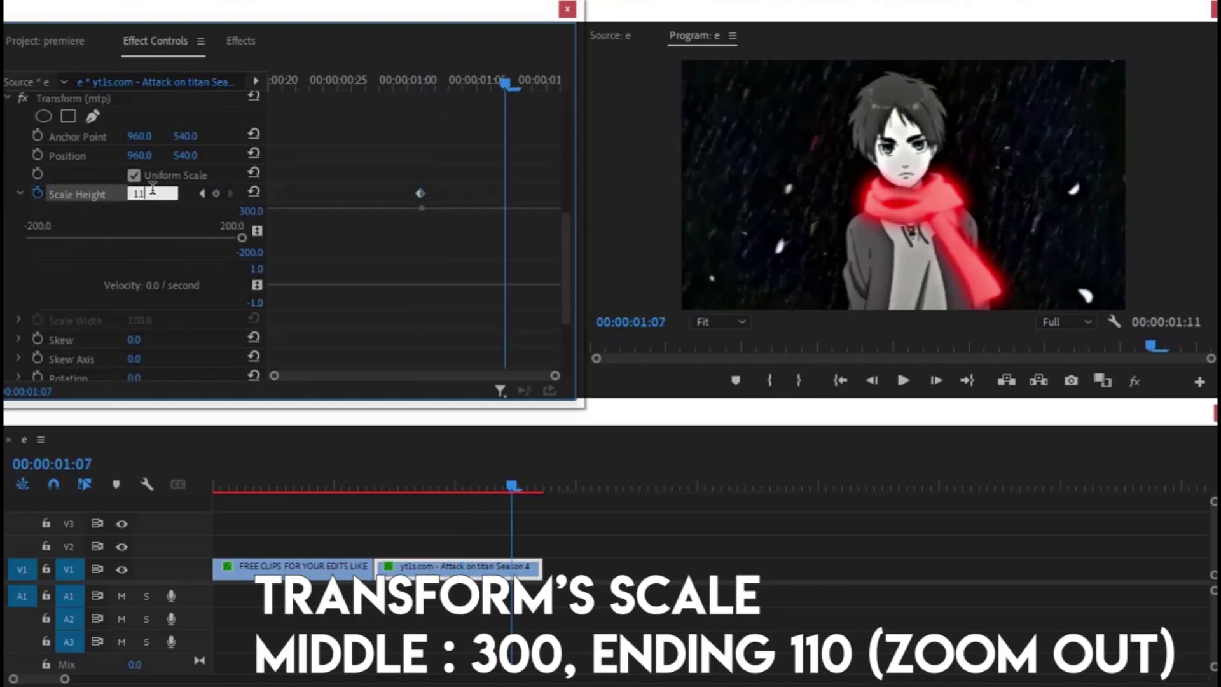
type("0")
key("Return")
left_click_drag(502, 193, 562, 193)
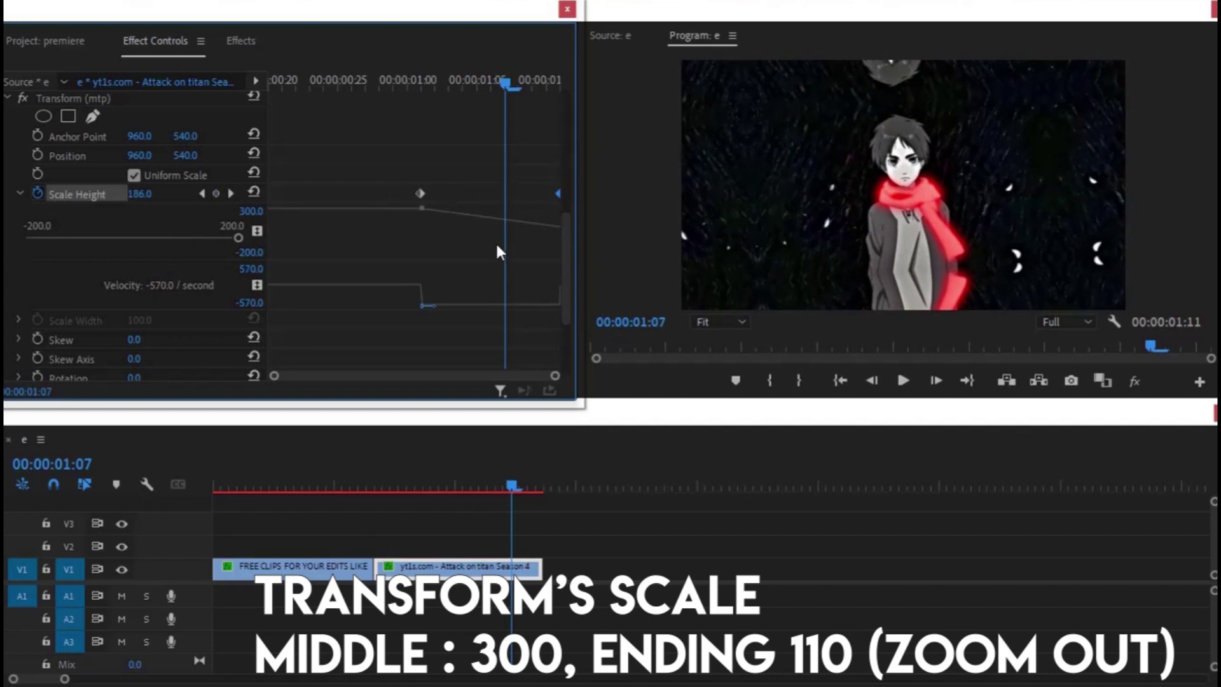
Keyframe Transform Rotation at 15° and ease its speed curve
scroll(374, 280, "down", 1)
scroll(376, 286, "down", 2)
left_click(38, 285)
left_click(148, 286)
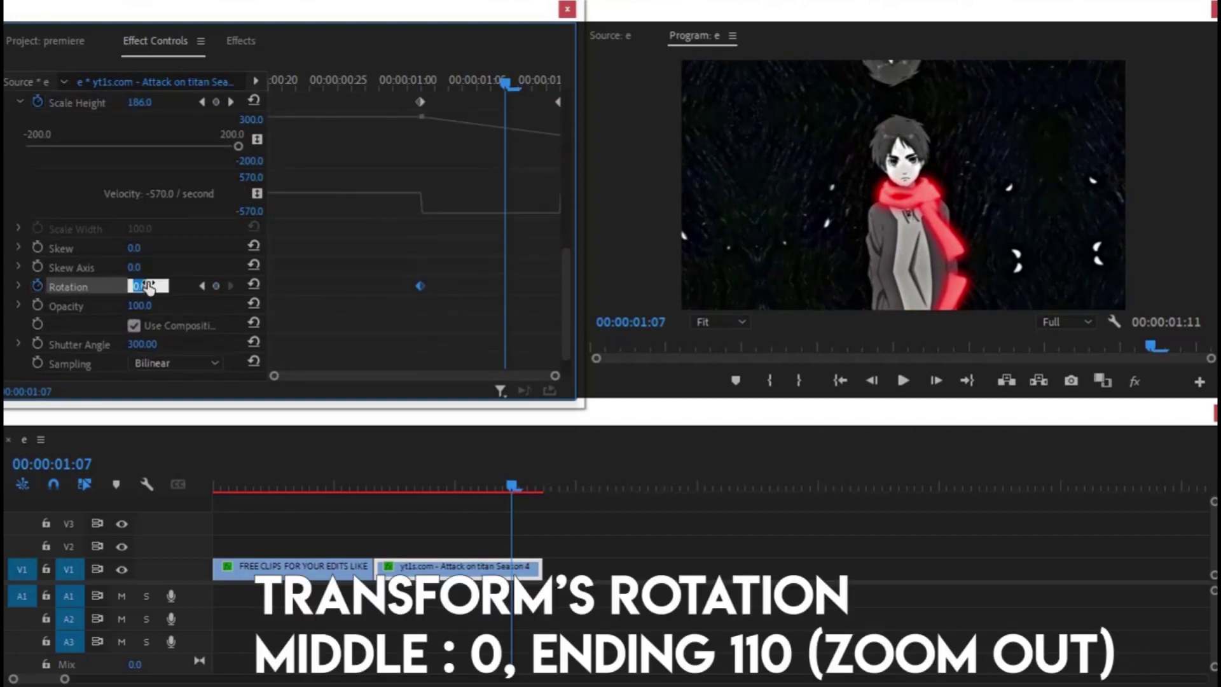
key("Return")
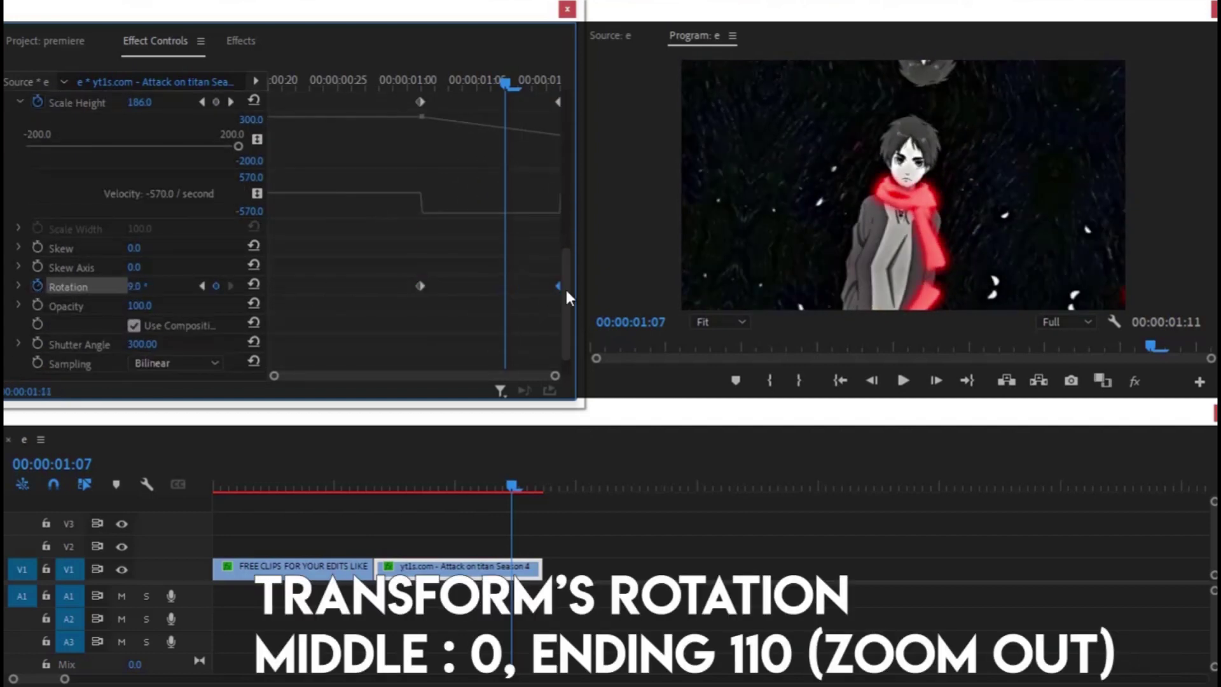
left_click(18, 287)
scroll(481, 289, "down", 2)
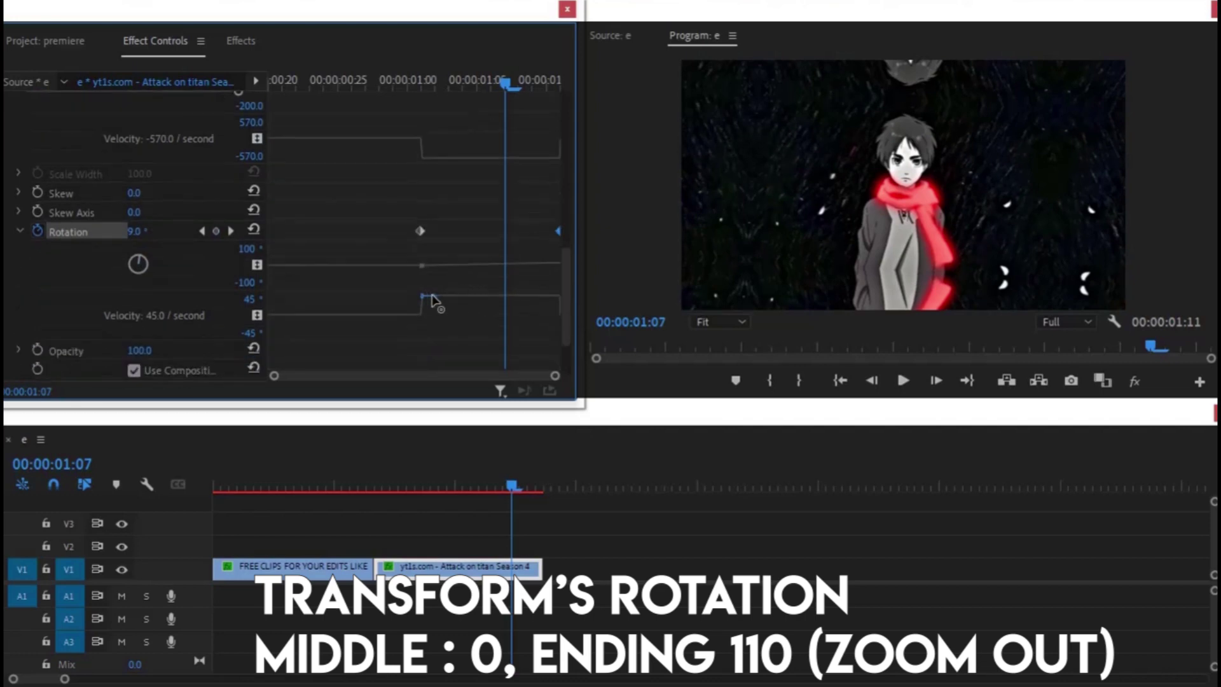
left_click_drag(433, 300, 541, 323)
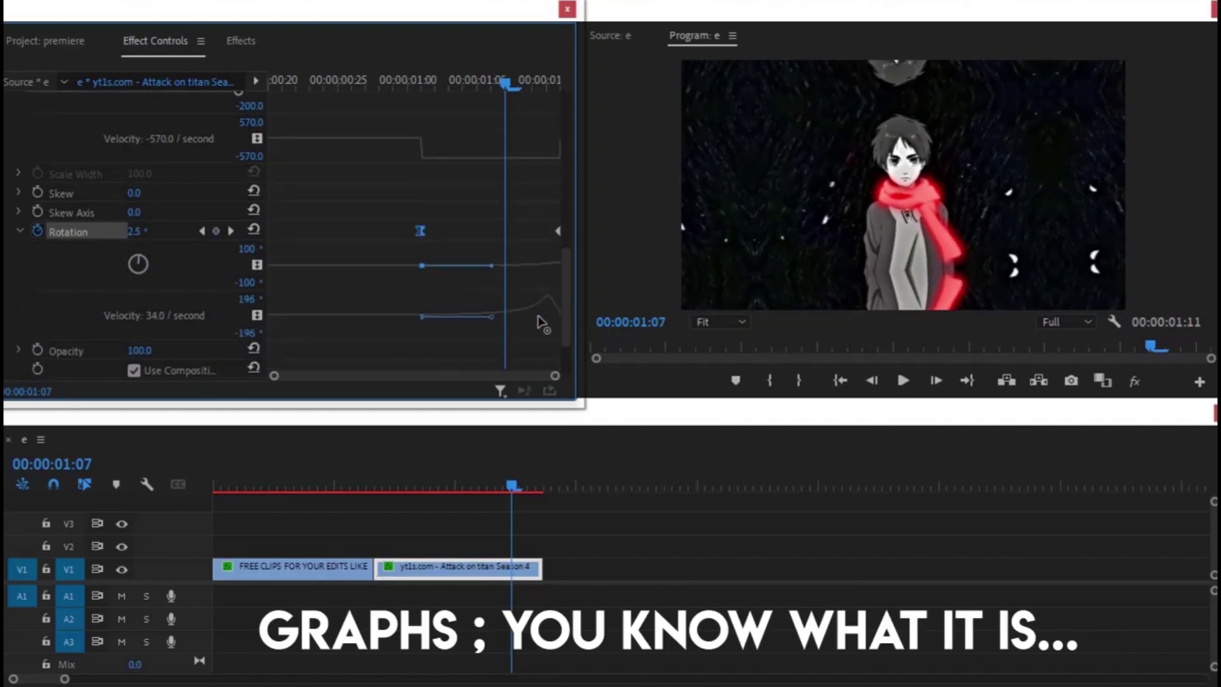
Ease the second clip's Transform Scale Height and Motion Scale velocity curves
scroll(525, 289, "up", 4)
left_click_drag(431, 292, 532, 278)
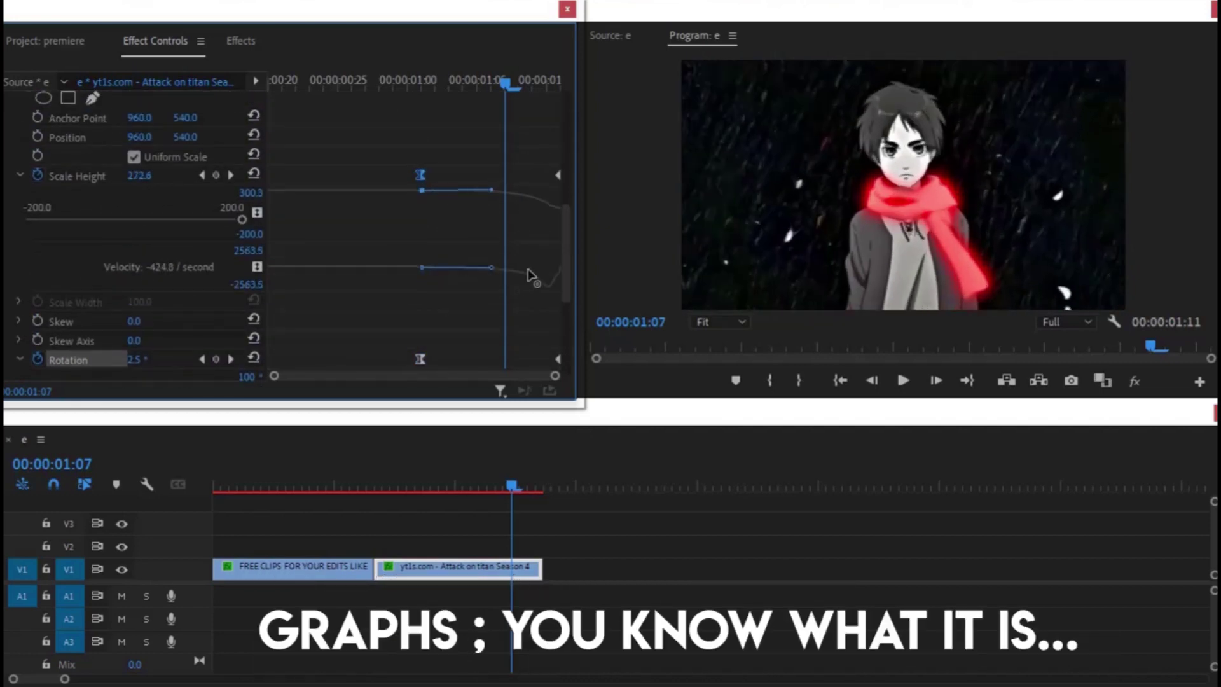
scroll(524, 265, "up", 10)
left_click(20, 159)
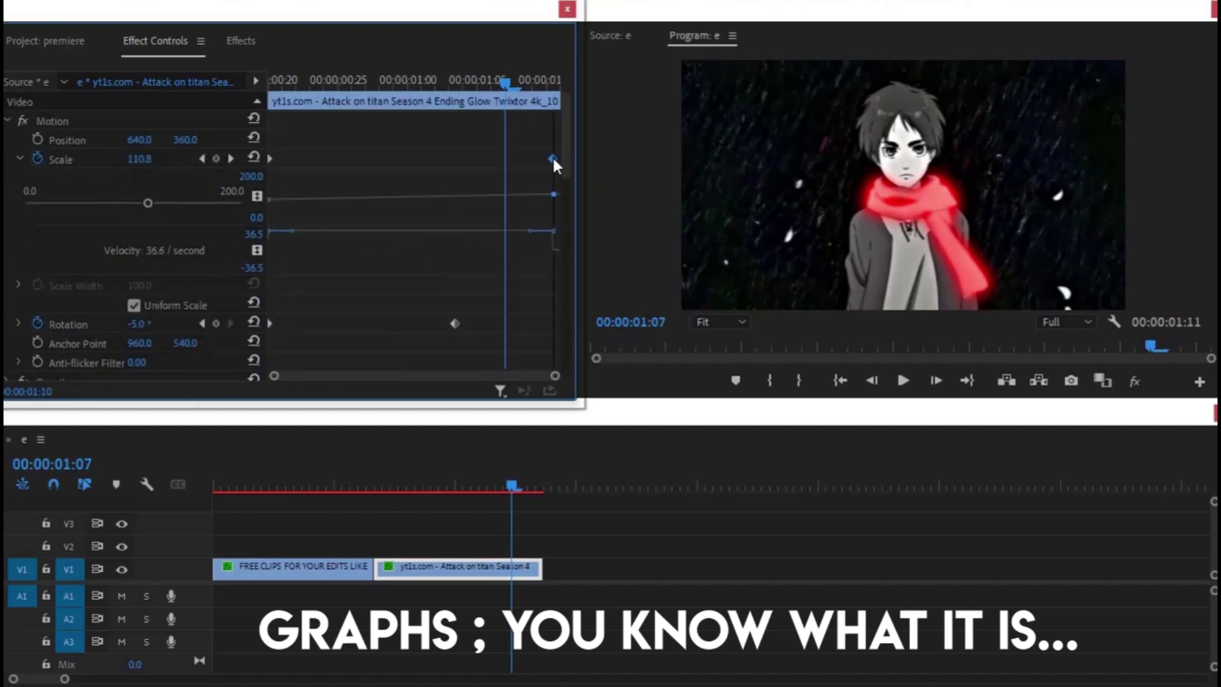
left_click_drag(494, 240, 308, 241)
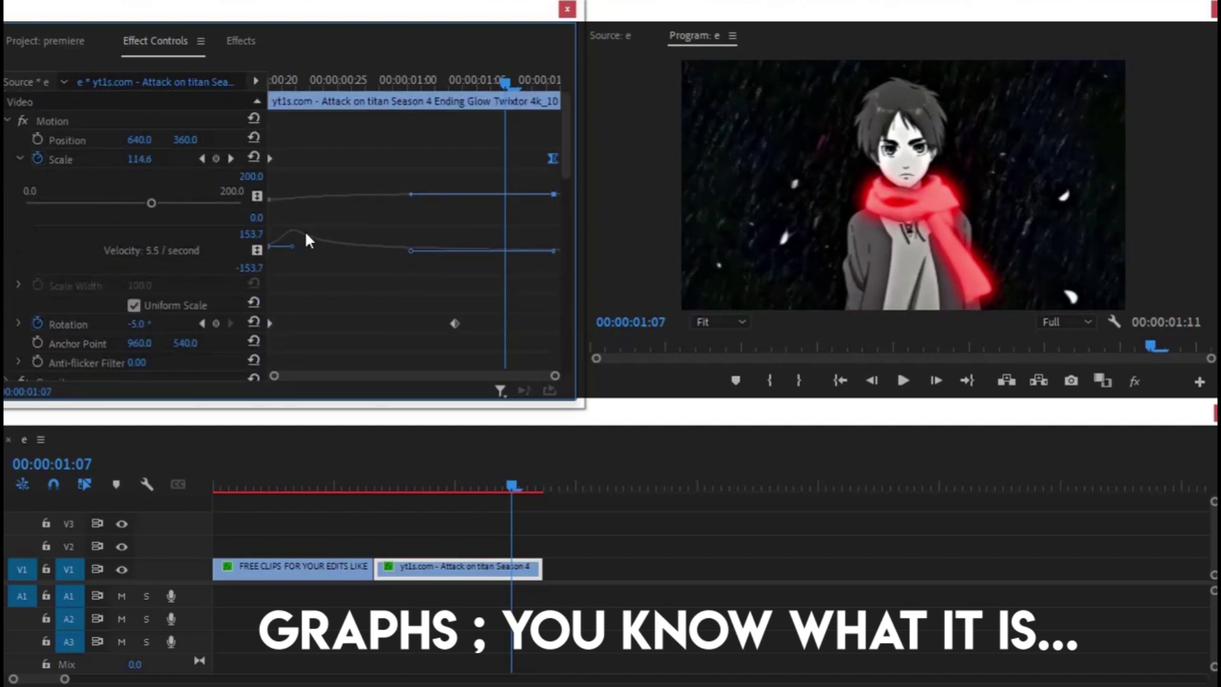
Ease the Motion Rotation curve, then play back the transition from just before it
scroll(568, 169, "down", 4)
left_click(455, 175)
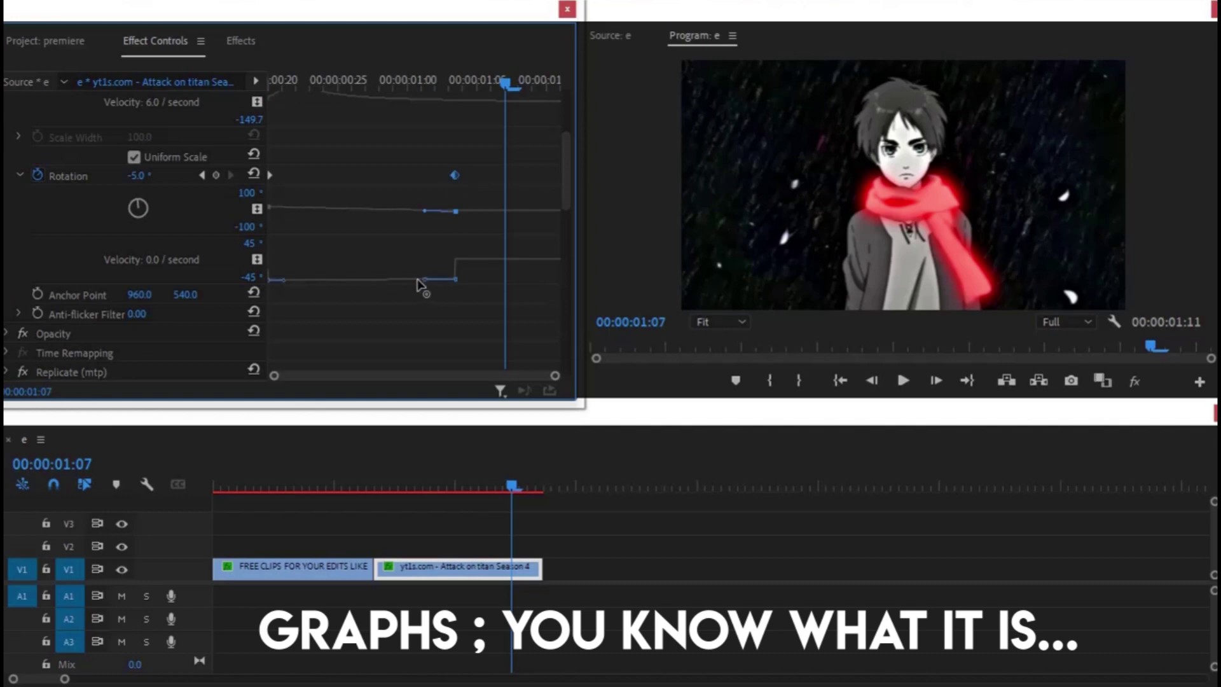
left_click_drag(418, 284, 337, 268)
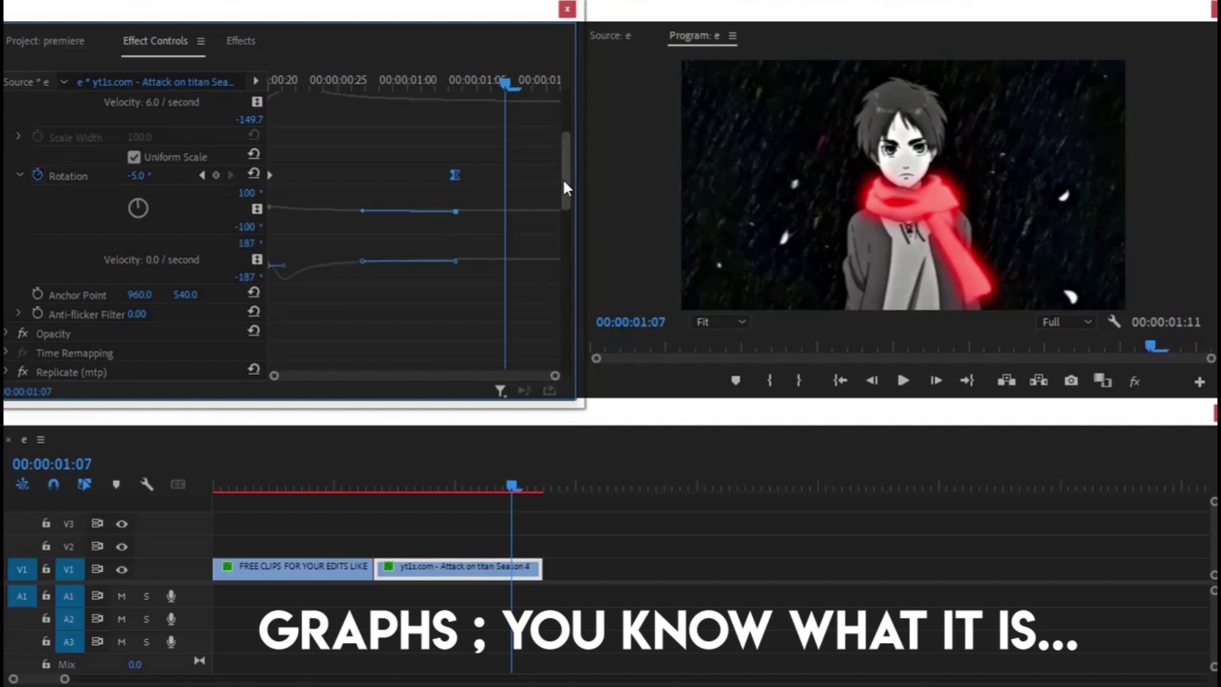
left_click_drag(564, 188, 560, 347)
left_click(375, 493)
key("space")
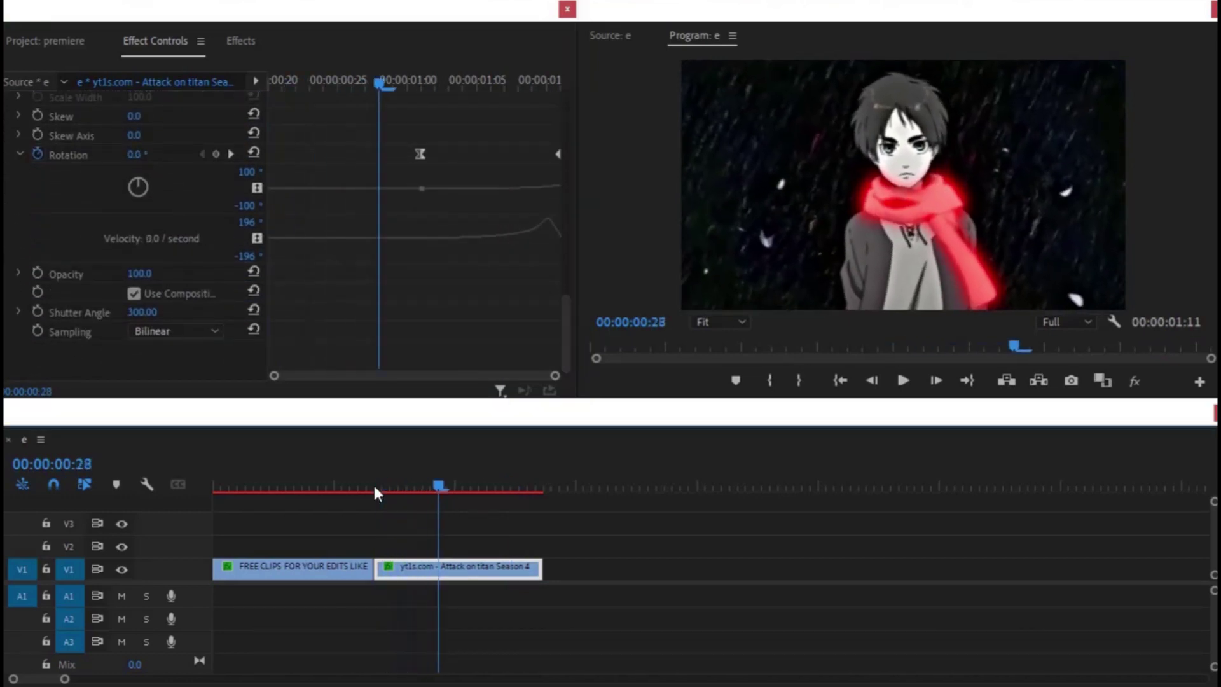
Select the first clip, collapse its Scale and Rotation graphs, and scroll down to its Transform effect
left_click(229, 487)
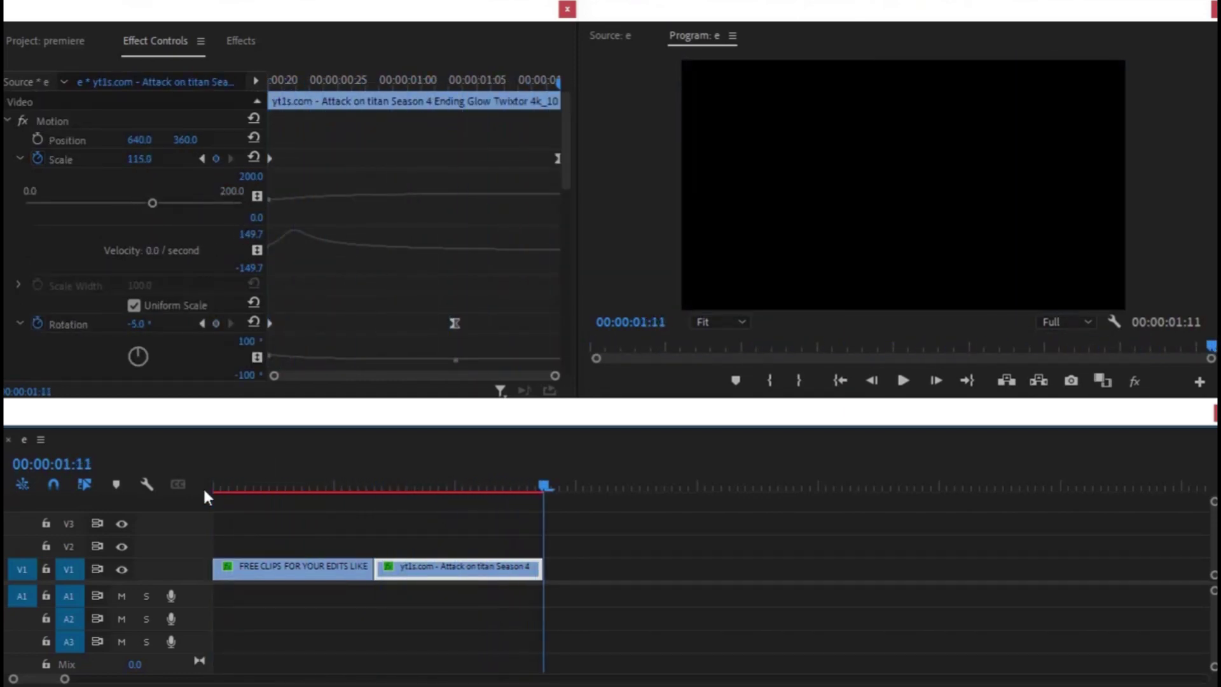
left_click(331, 568)
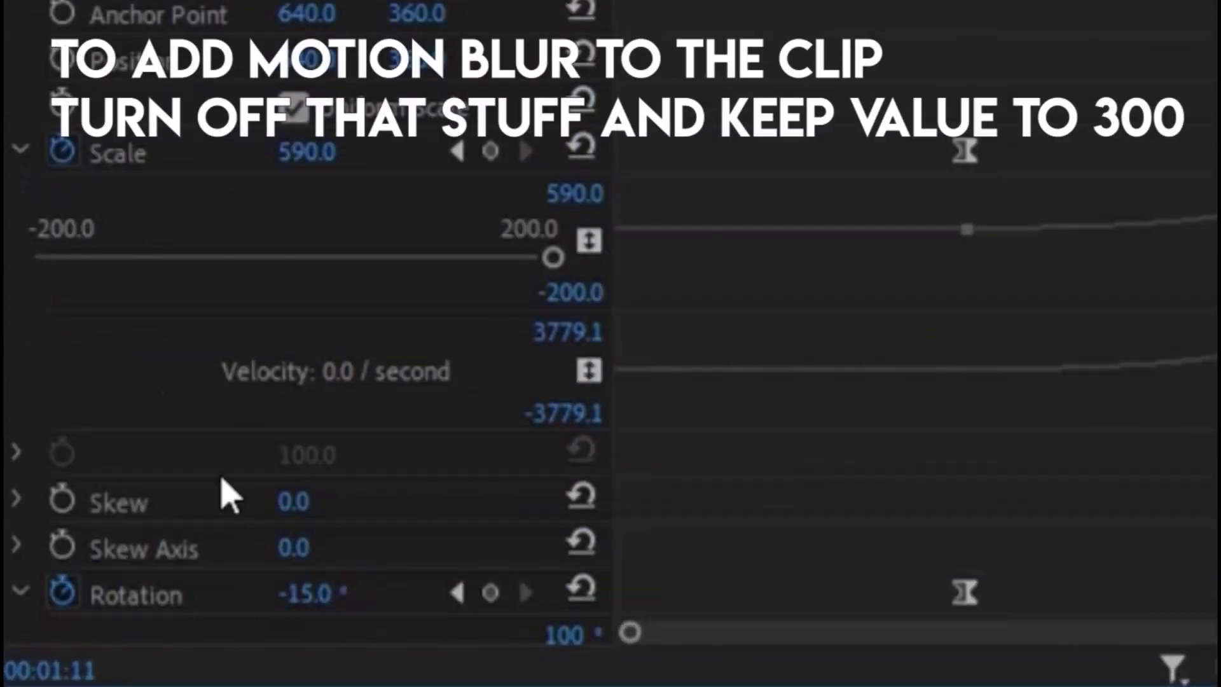
left_click(21, 149)
left_click(18, 339)
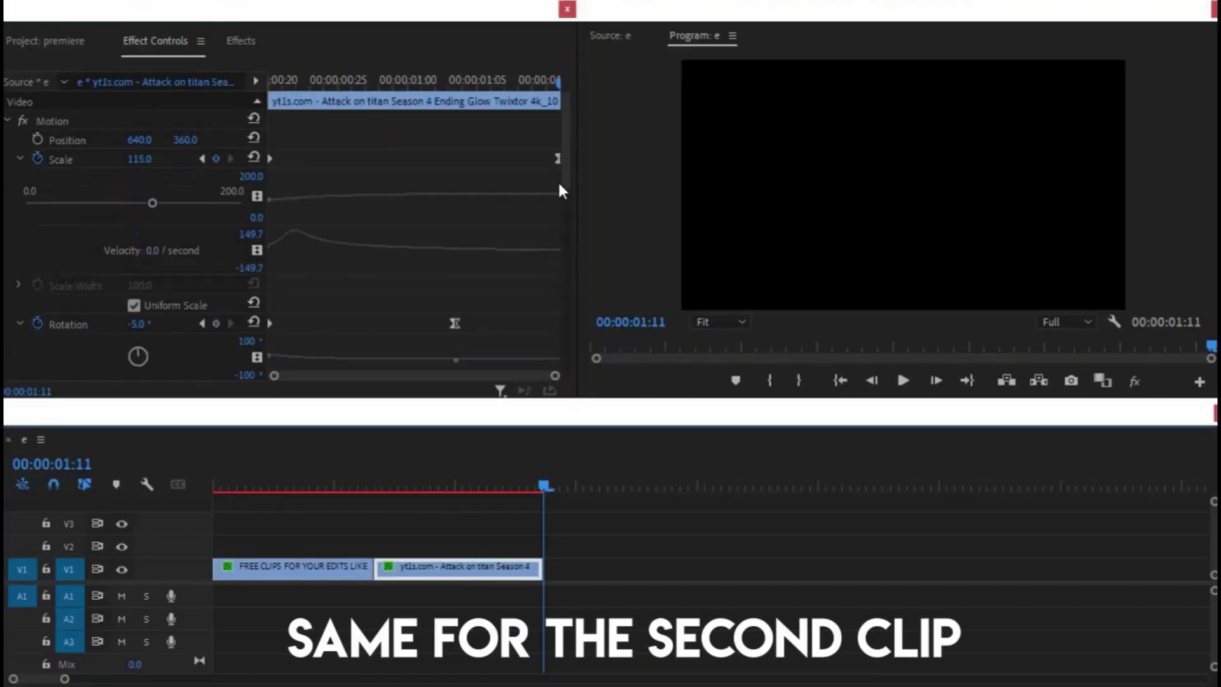
left_click_drag(563, 183, 566, 357)
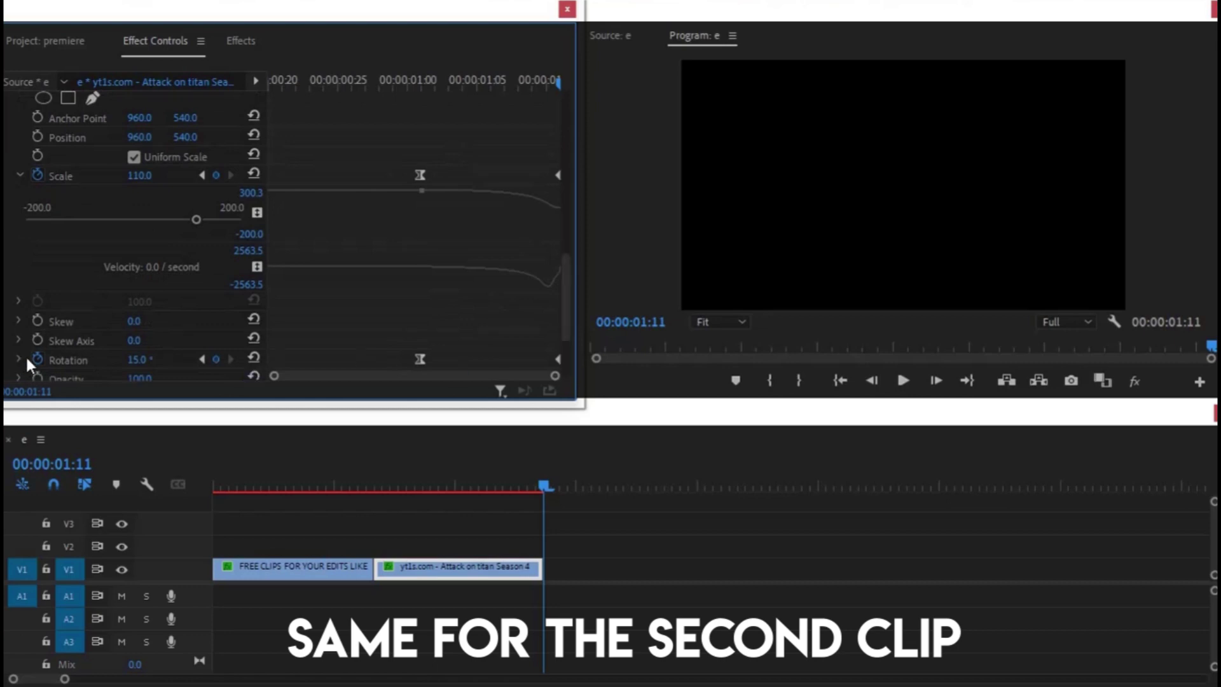
scroll(25, 355, "down", 5)
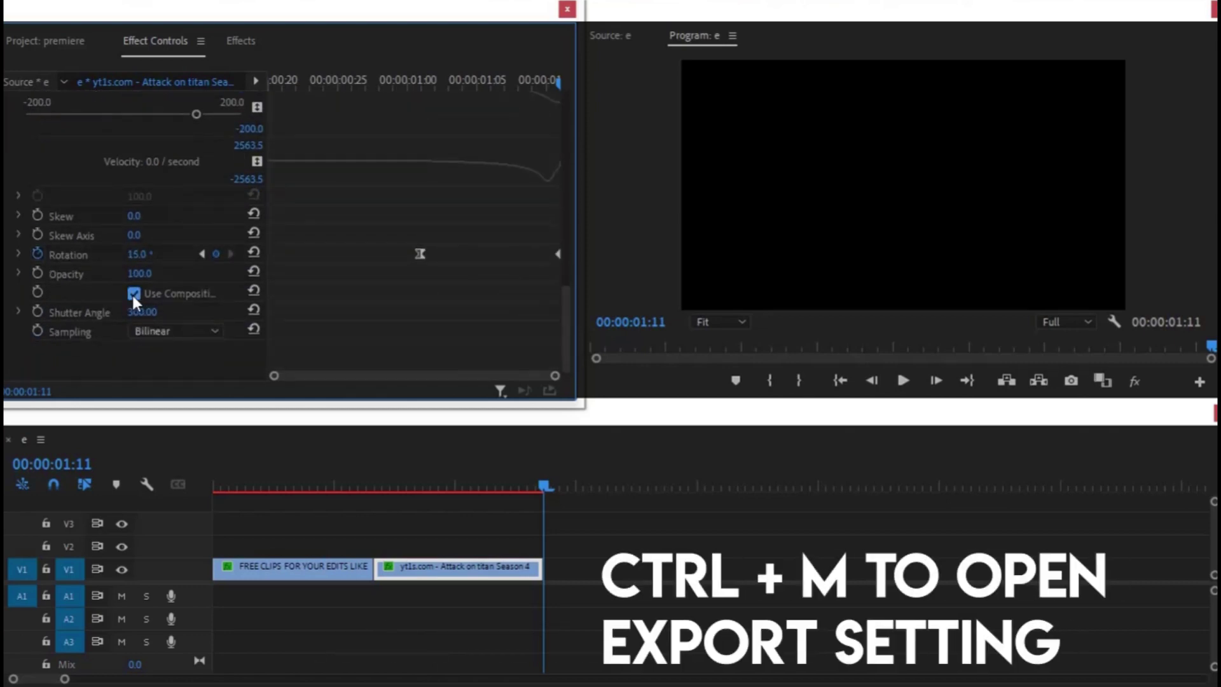
Open Export Settings with Ctrl+M and choose the High Quality 1080p HD H.264 preset
key("ctrl+m")
left_click(948, 134)
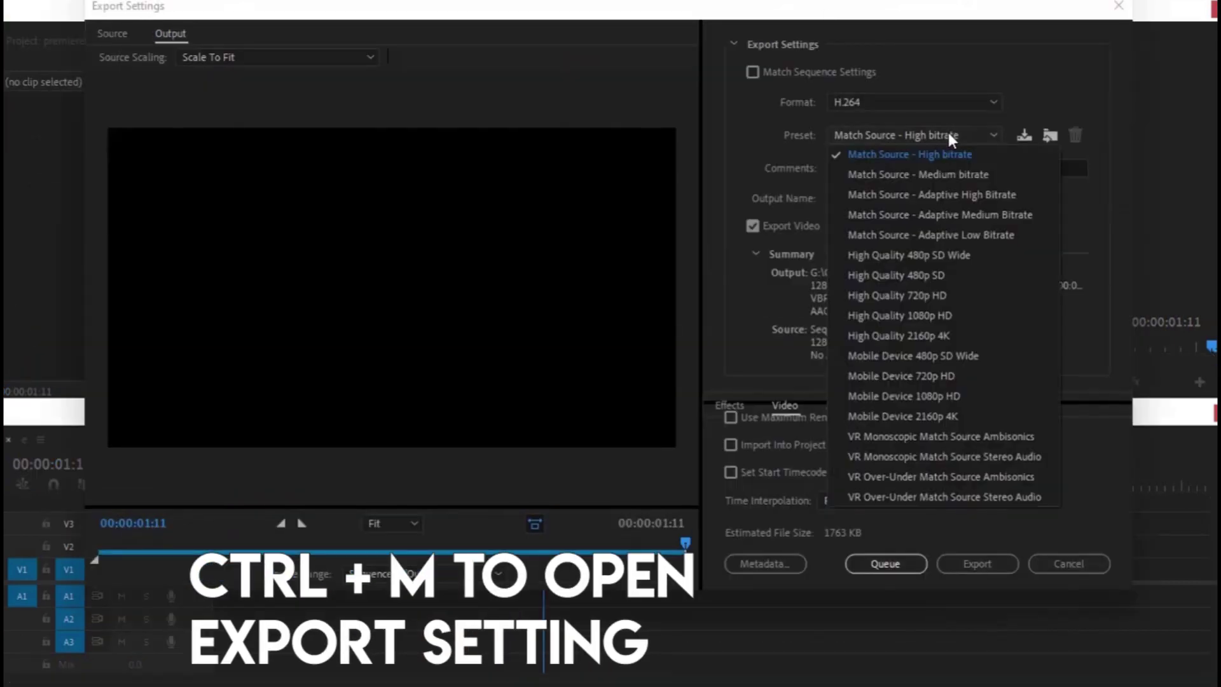
left_click(924, 312)
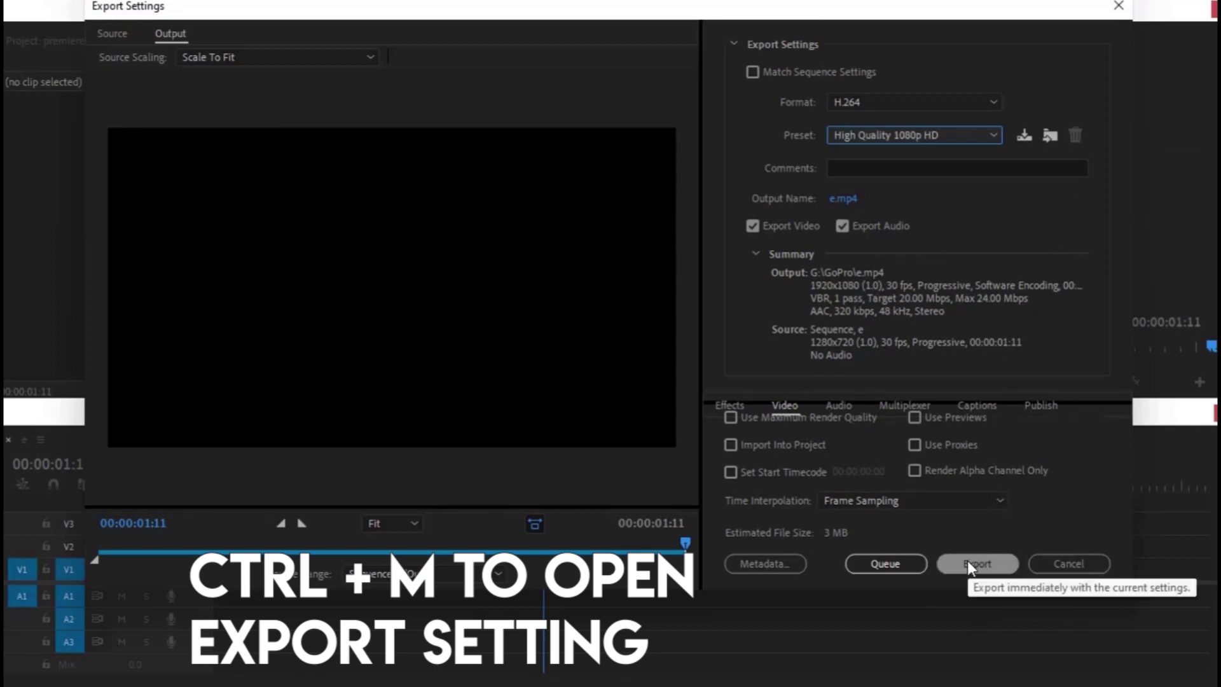